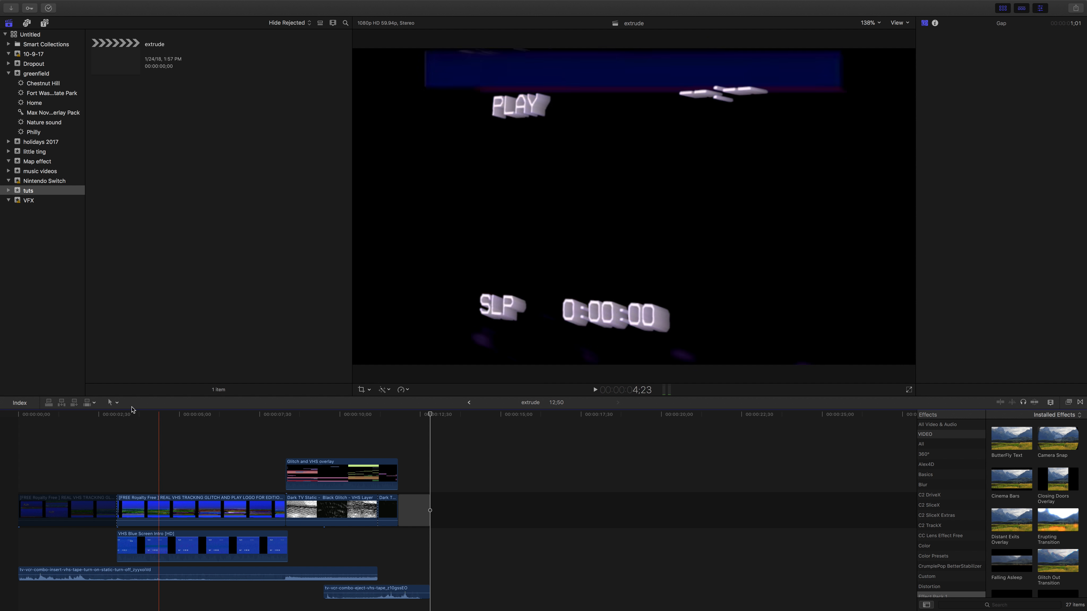
Step: Skim through the extrude timeline from its start, examining the stacked VHS tracking, blue screen, glitch overlay and audio clips
key(XF86AudioRaiseVolume)
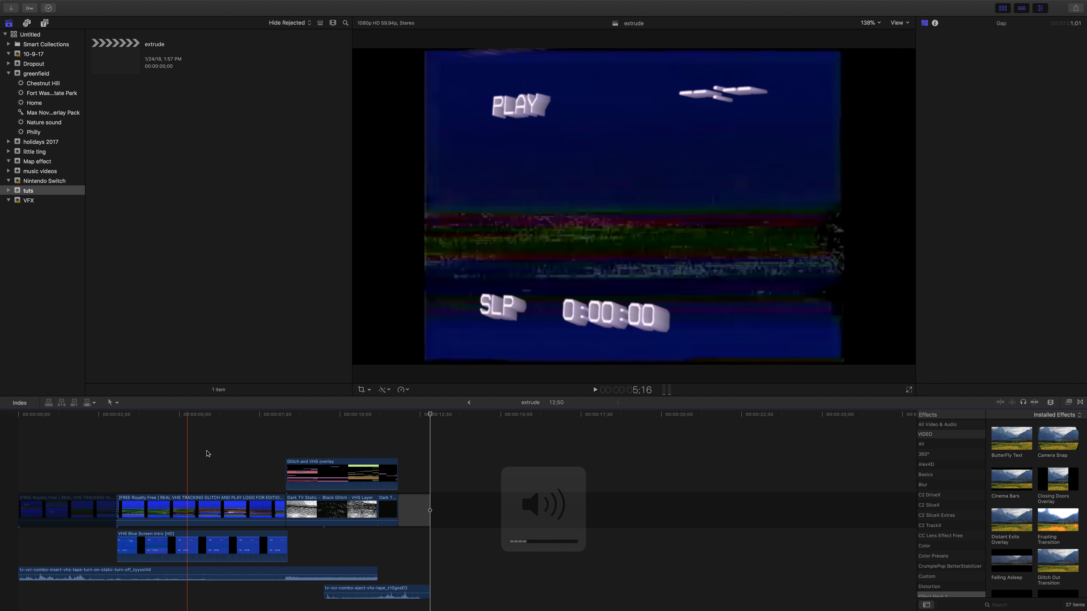
click(224, 510)
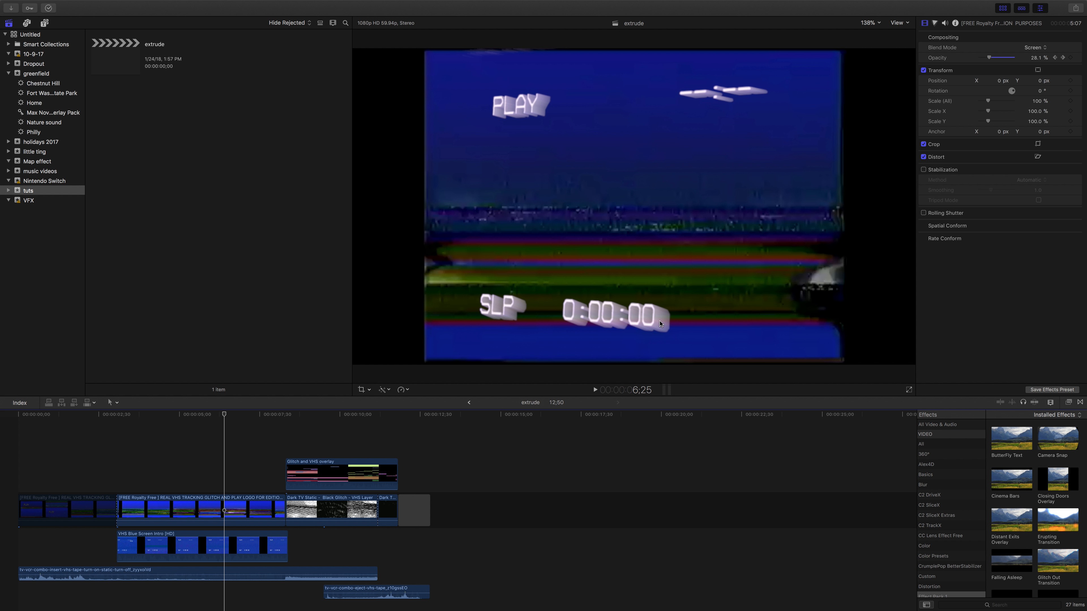
click(335, 431)
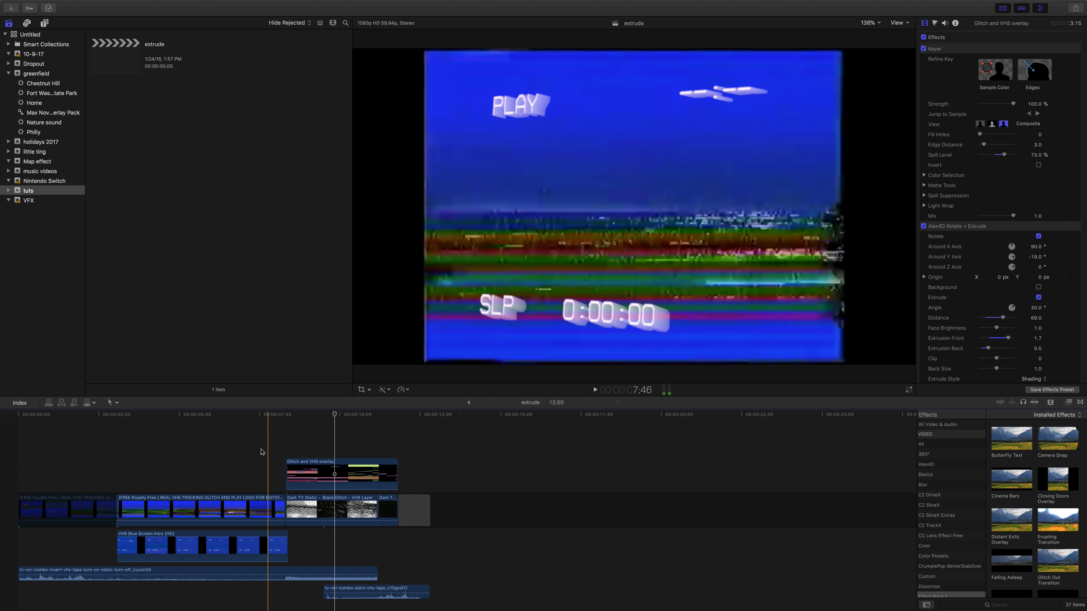
click(27, 415)
drag(26, 416, 0, 444)
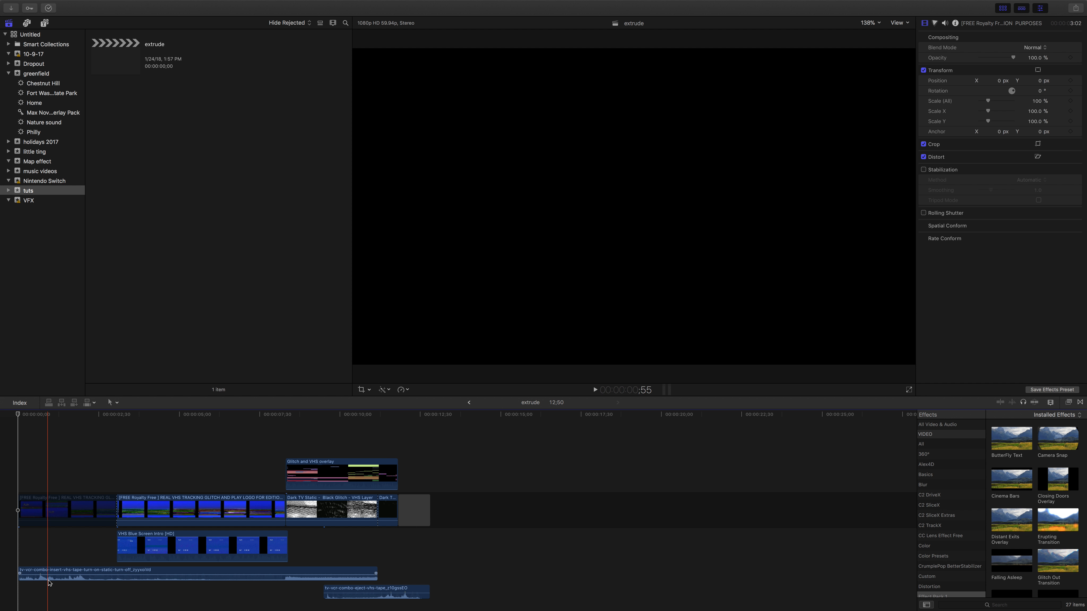
key(shift+s)
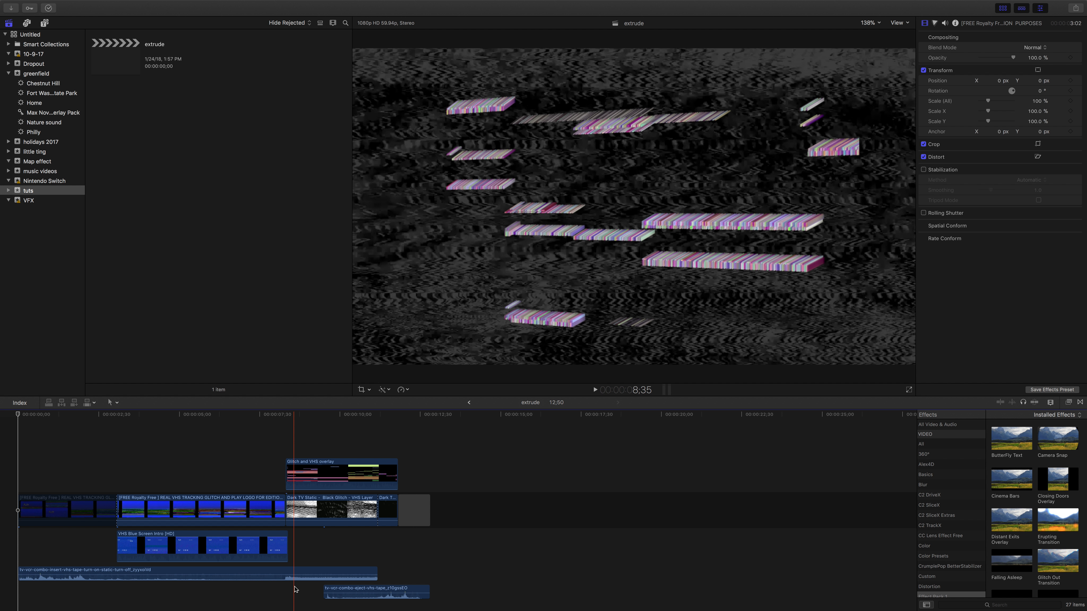
drag(61, 476, 159, 500)
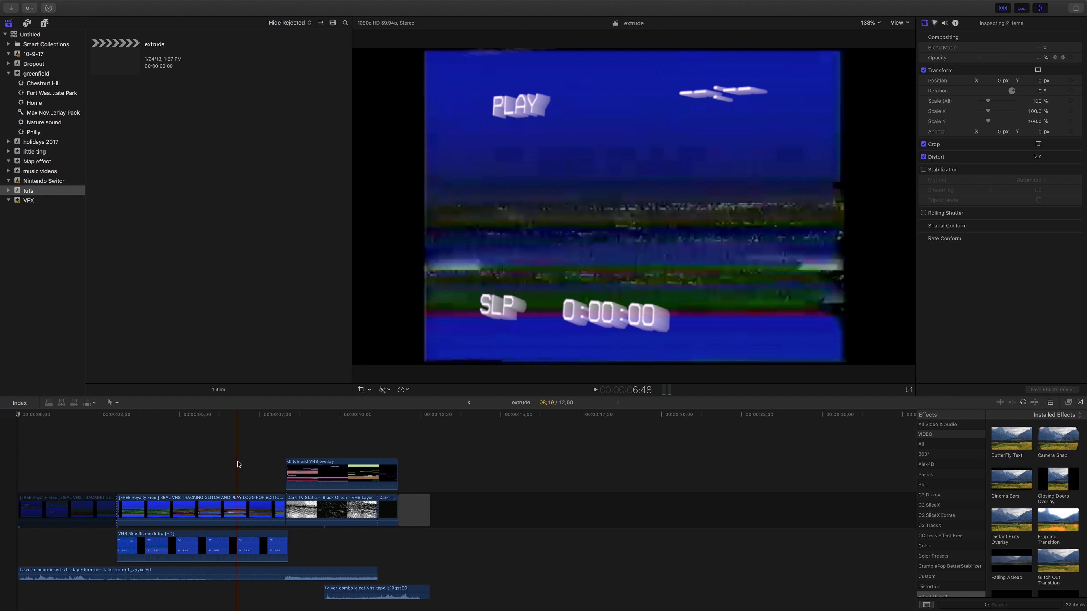
click(239, 464)
scroll(159, 480, left, 1)
Step: Temporarily disable the VHS Blue Screen Intro clip to view the VHS tracking footage alone, and re-enable it
click(156, 546)
key(v)
click(134, 464)
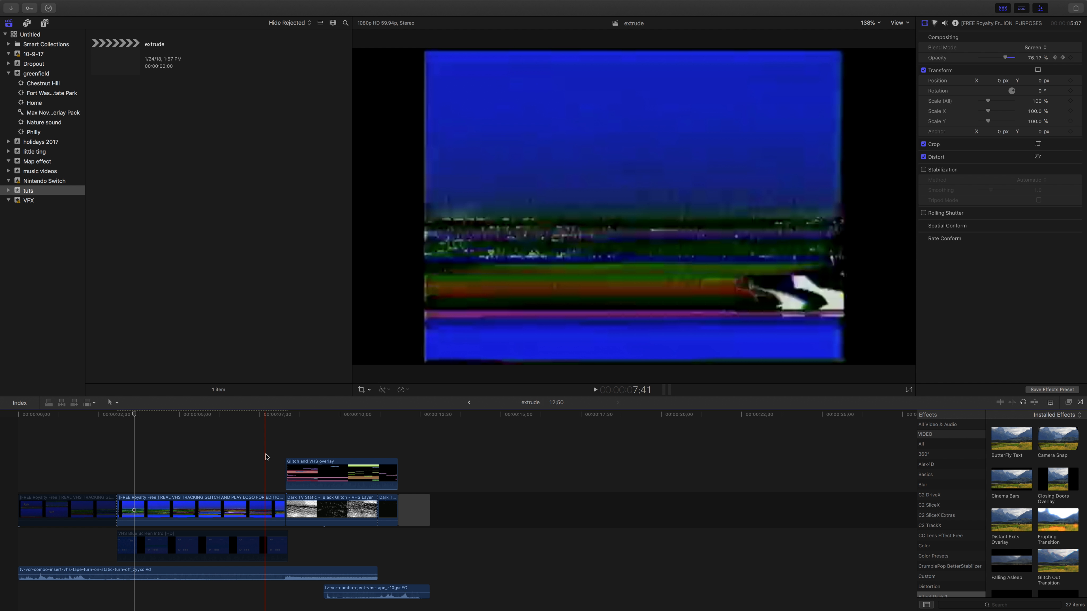
click(223, 546)
key(v)
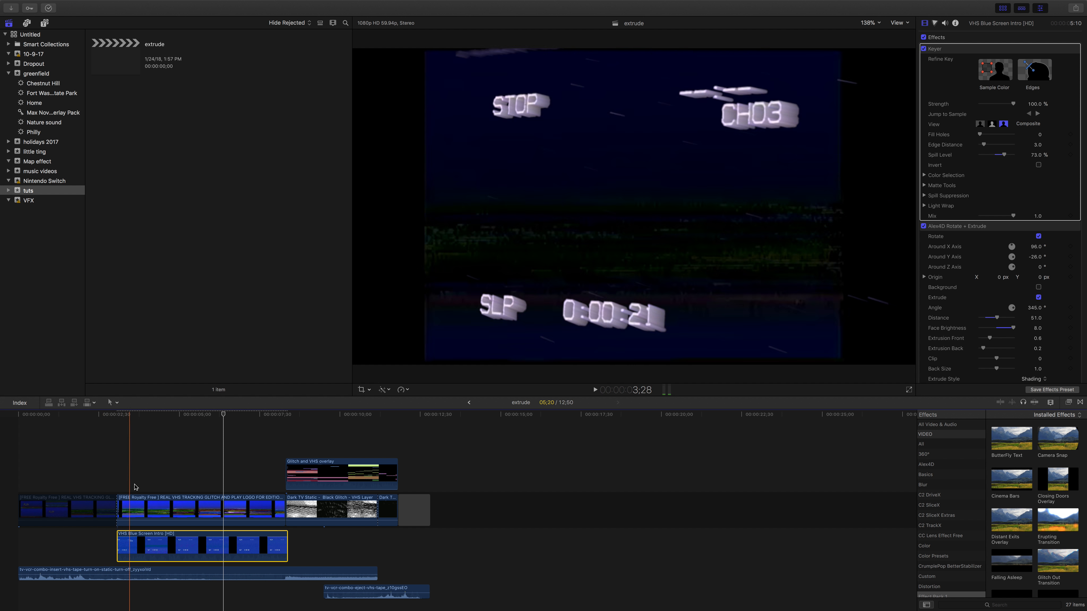
Step: Reset the opacity animation of the VHS tracking glitch clip and disable the VHS Blue Screen Intro clip
click(130, 503)
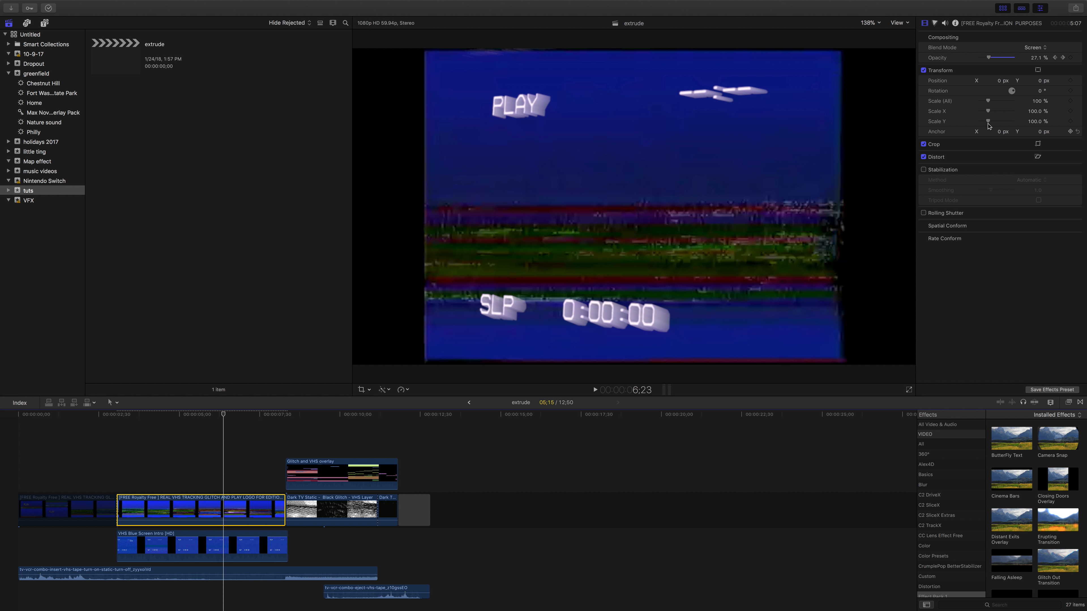
click(1077, 57)
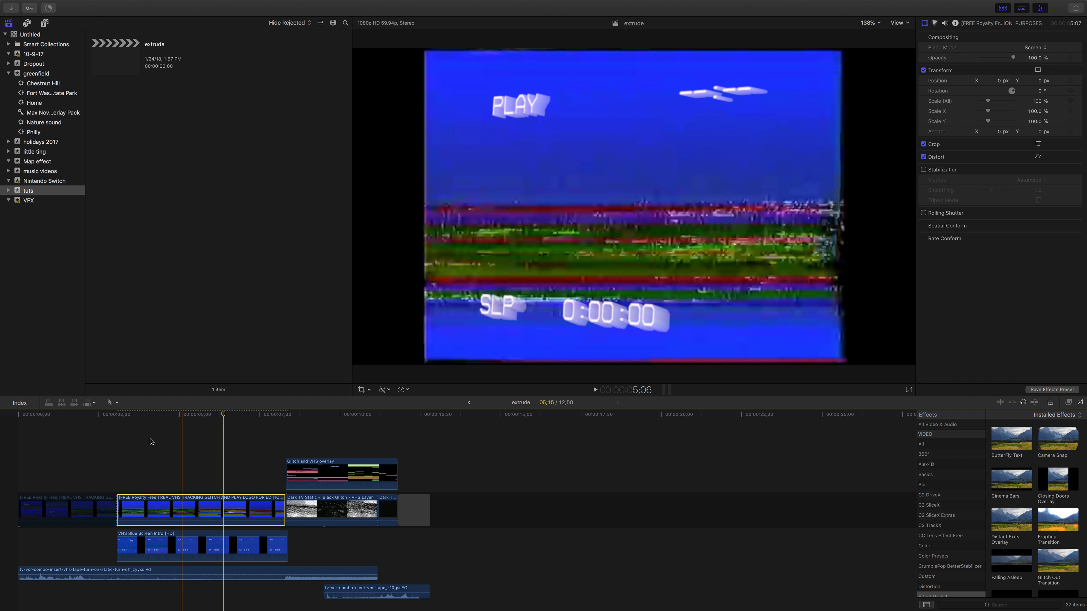
click(157, 540)
key(v)
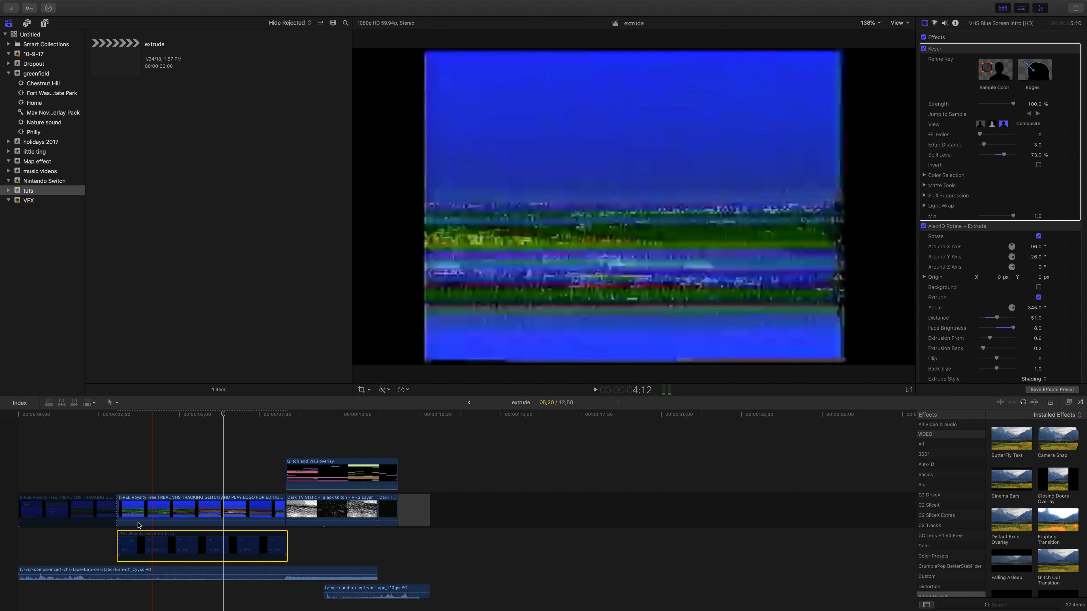
click(116, 470)
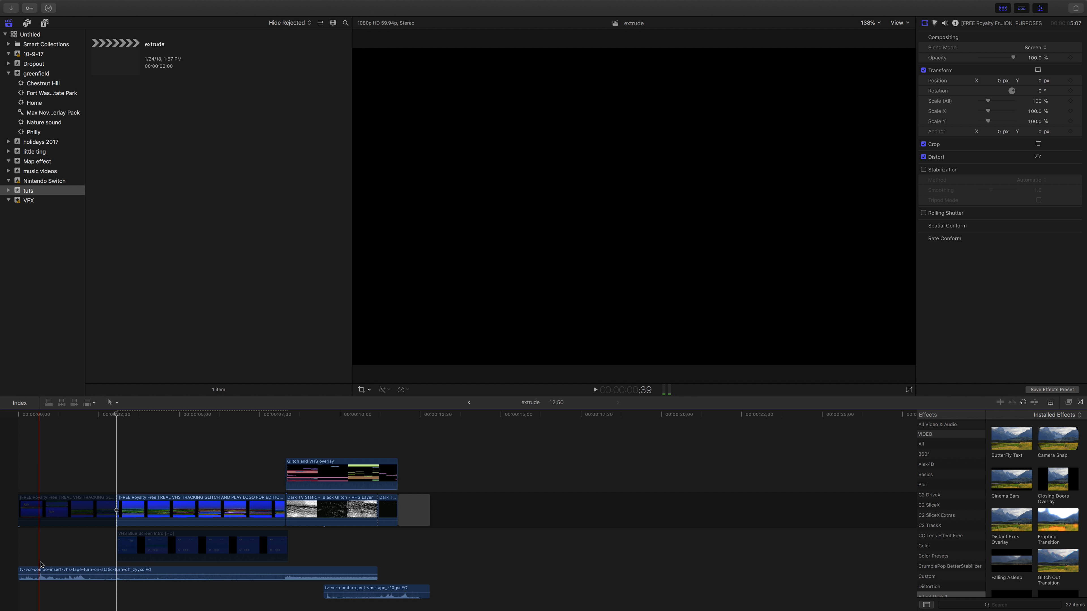
Step: Play the timeline from the beginning with the volume raised to hear the VCR tape-insert sound, and mute the audio
click(51, 572)
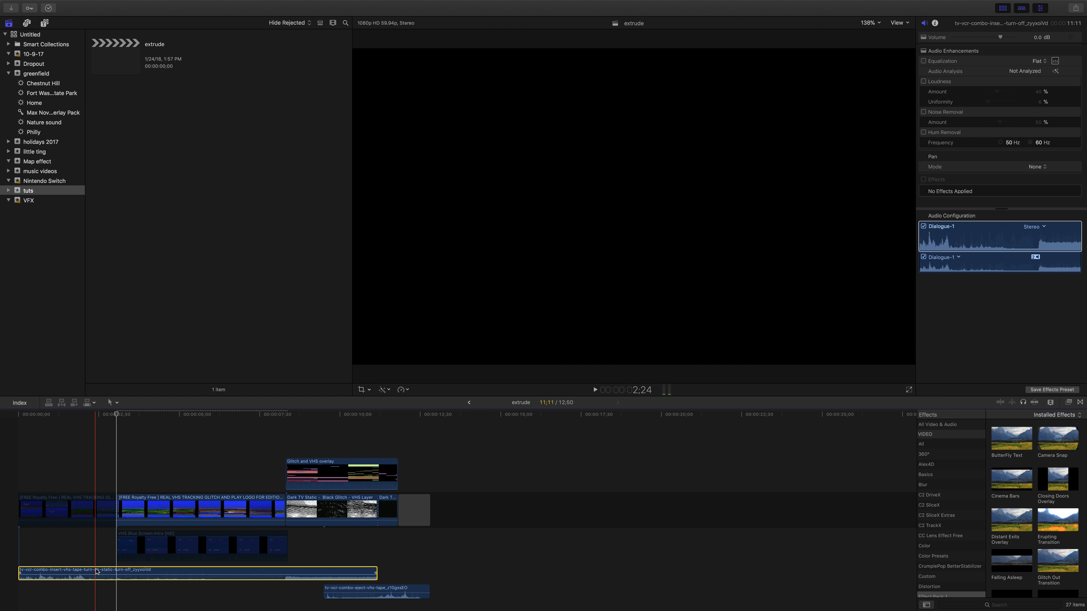
click(20, 463)
key(space)
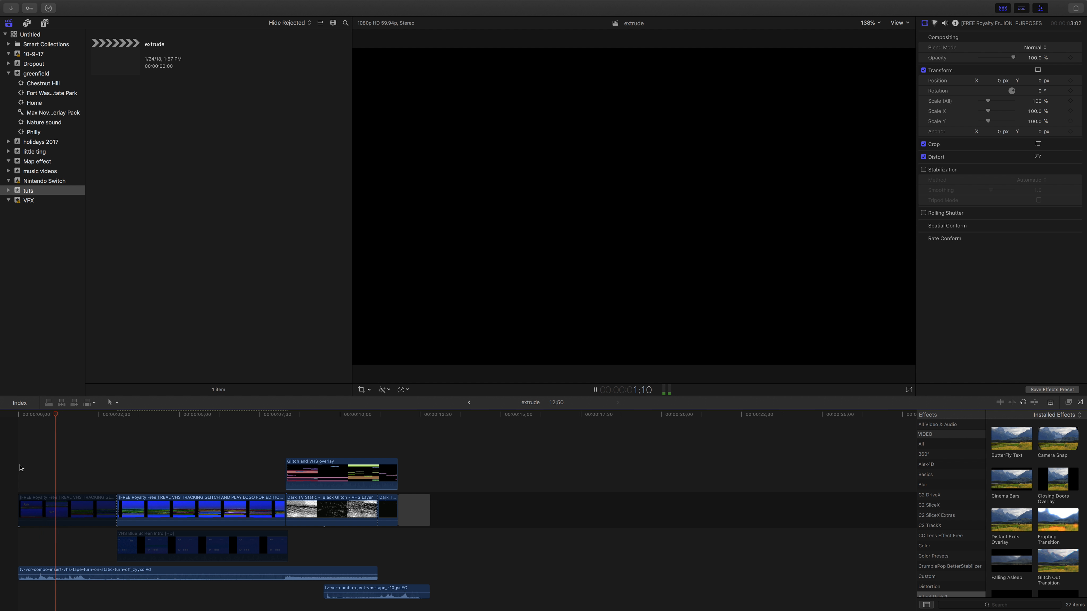
key(XF86AudioRaiseVolume)
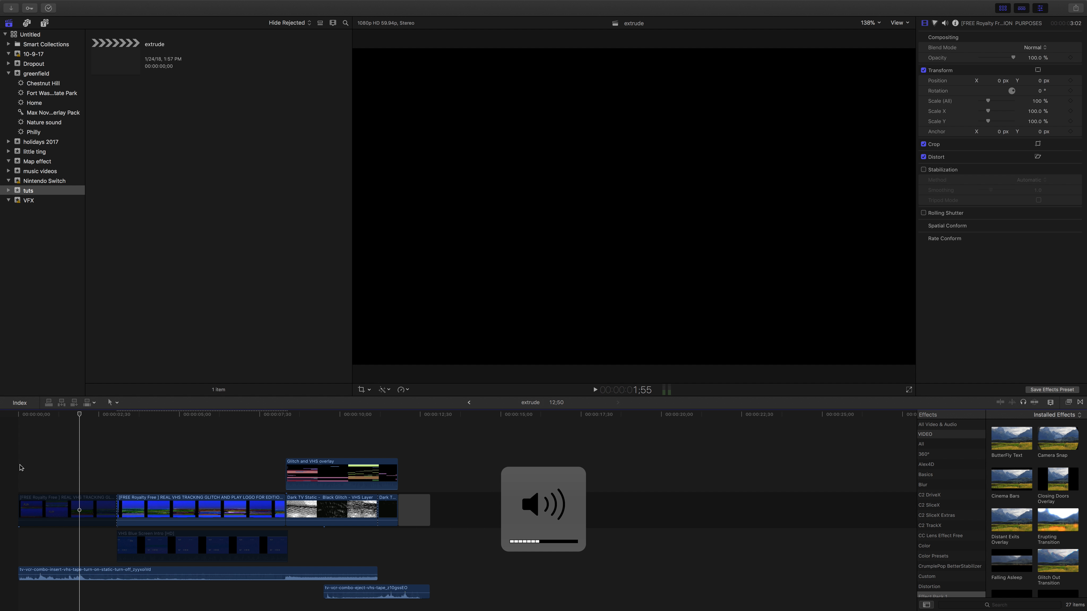
click(20, 465)
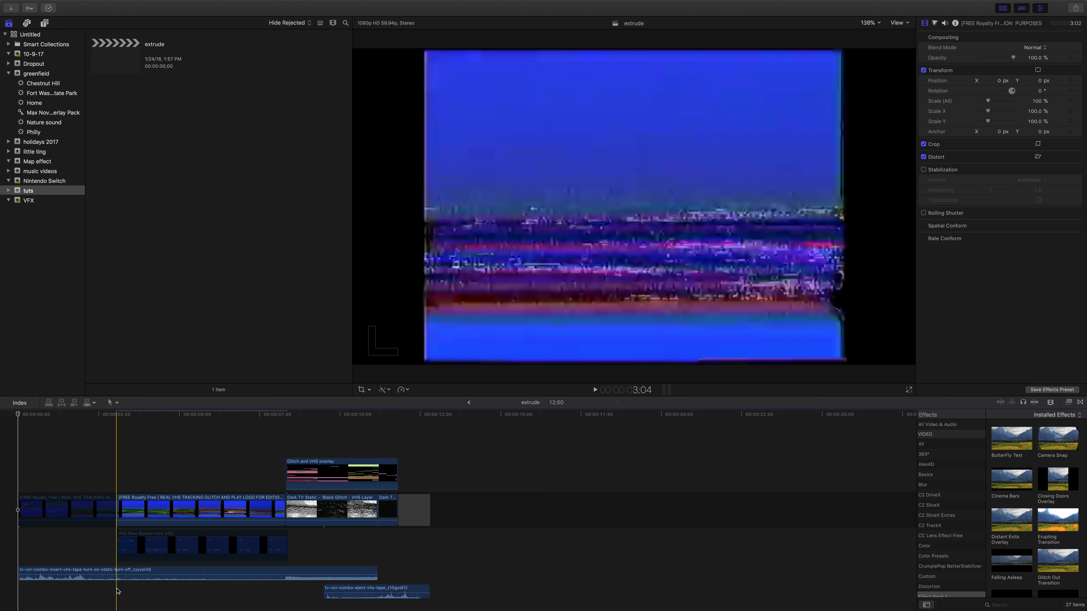
key(XF86AudioMute)
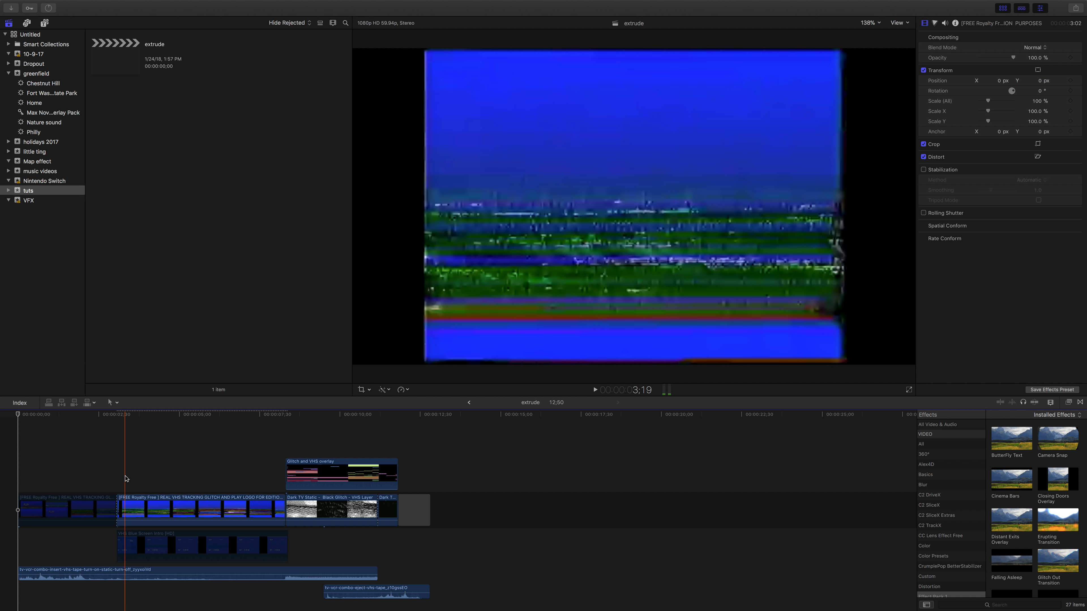
Step: Add an opacity keyframe of 0% at the start of the VHS tracking glitch clip
click(117, 507)
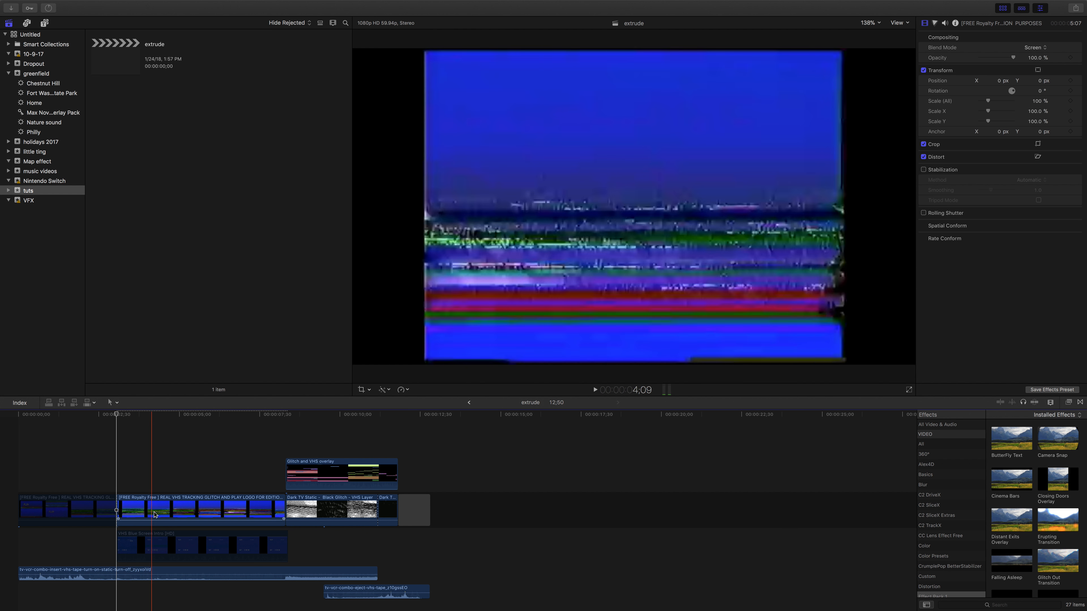
click(283, 487)
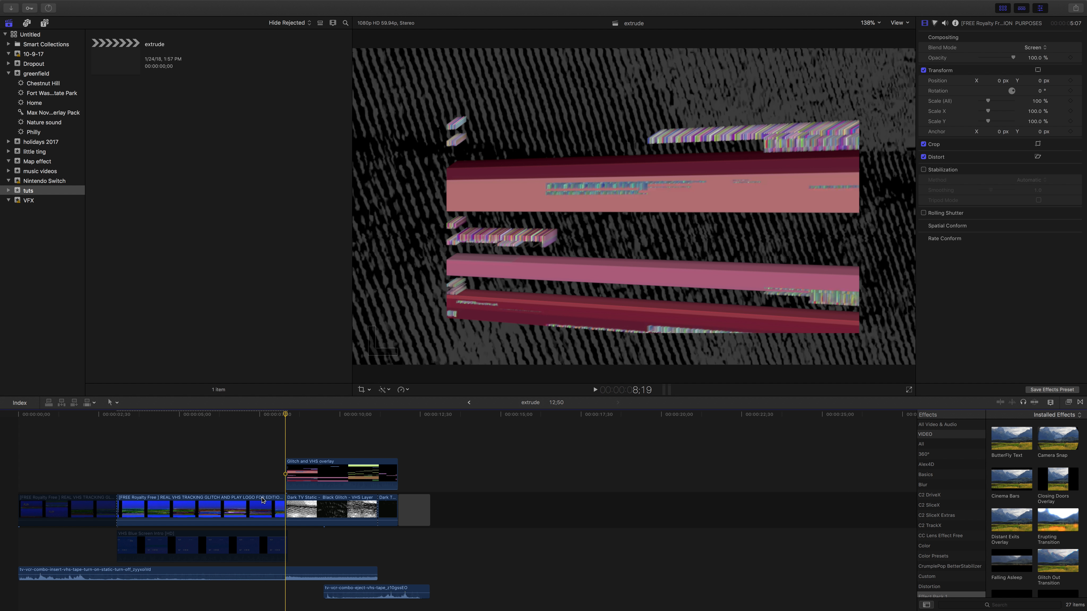
click(146, 500)
mouse_move(192, 508)
mouse_down()
mouse_move(193, 489)
mouse_move(192, 512)
mouse_up()
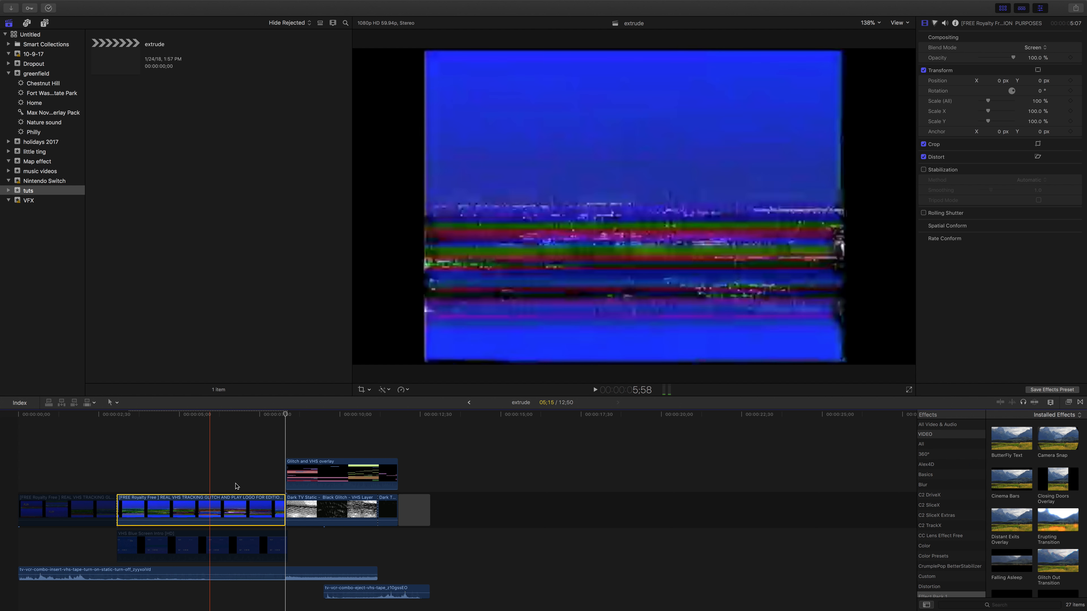
click(157, 479)
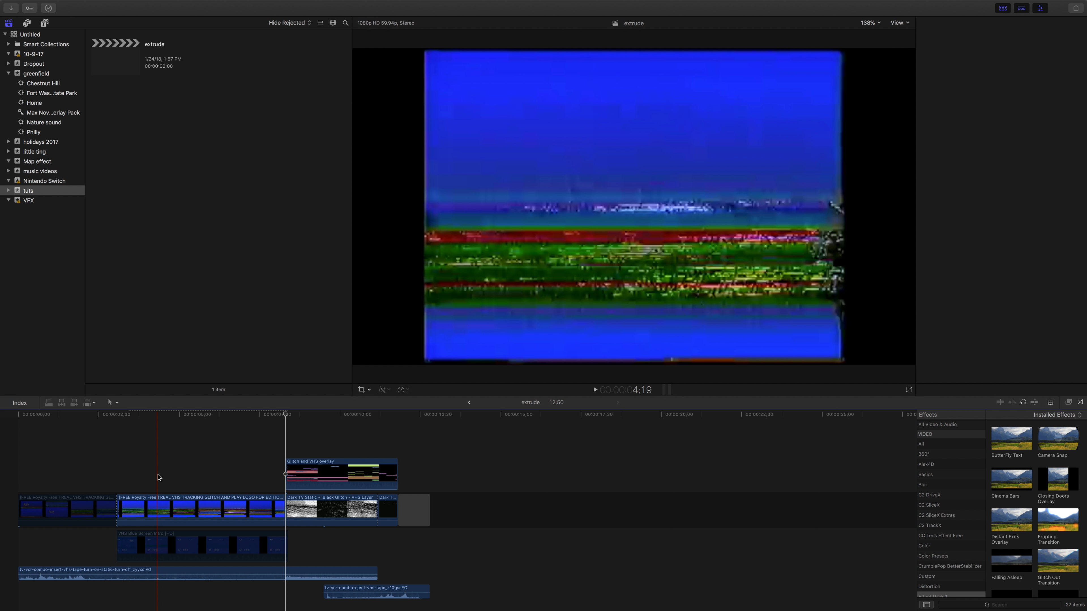
click(118, 478)
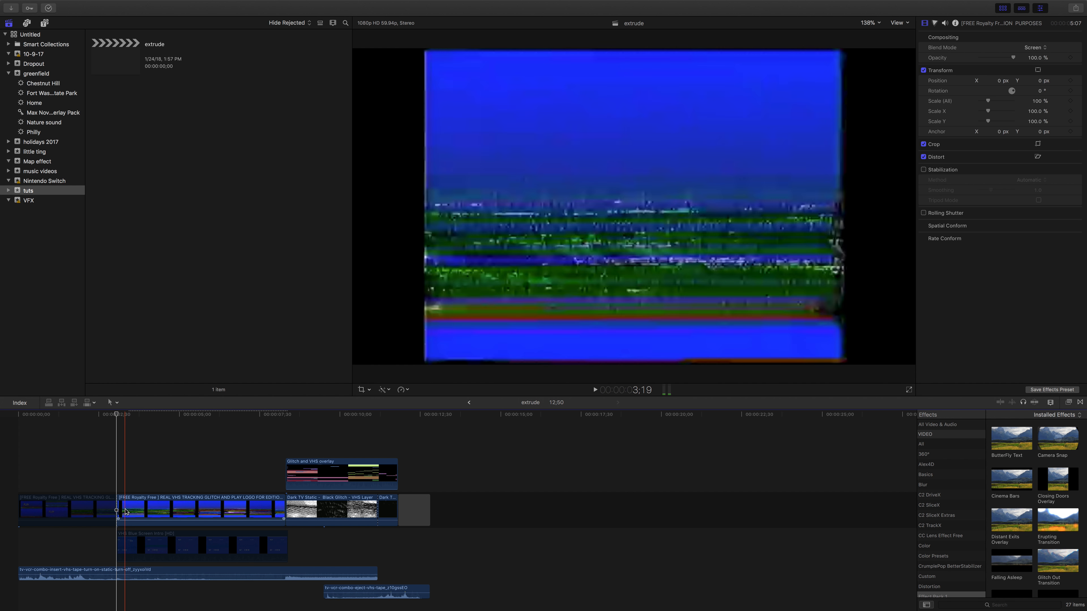
click(143, 505)
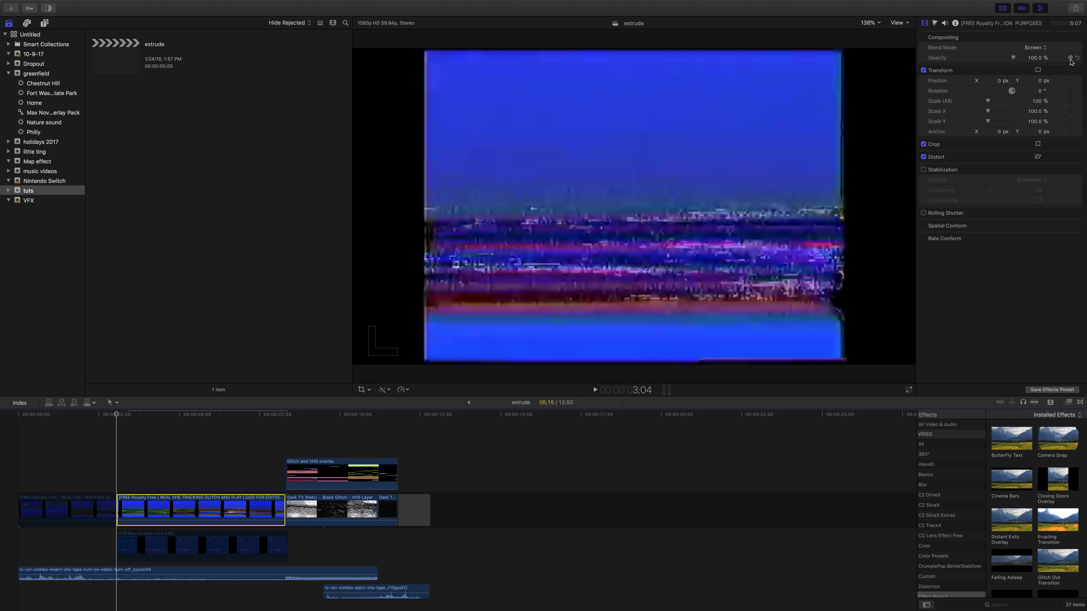
click(939, 39)
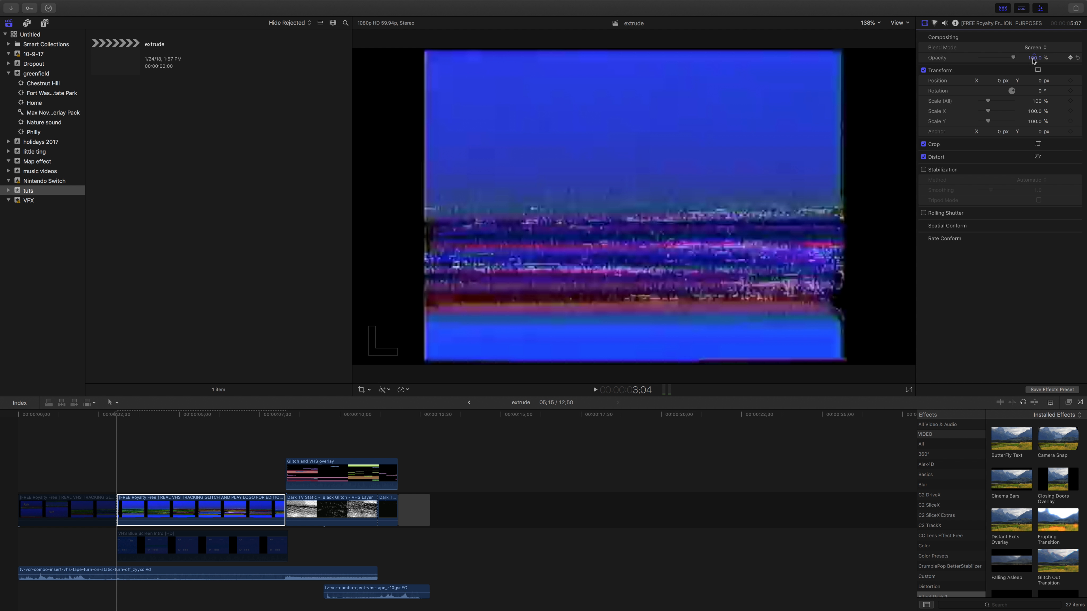
drag(1033, 60, 1033, 58)
click(1070, 57)
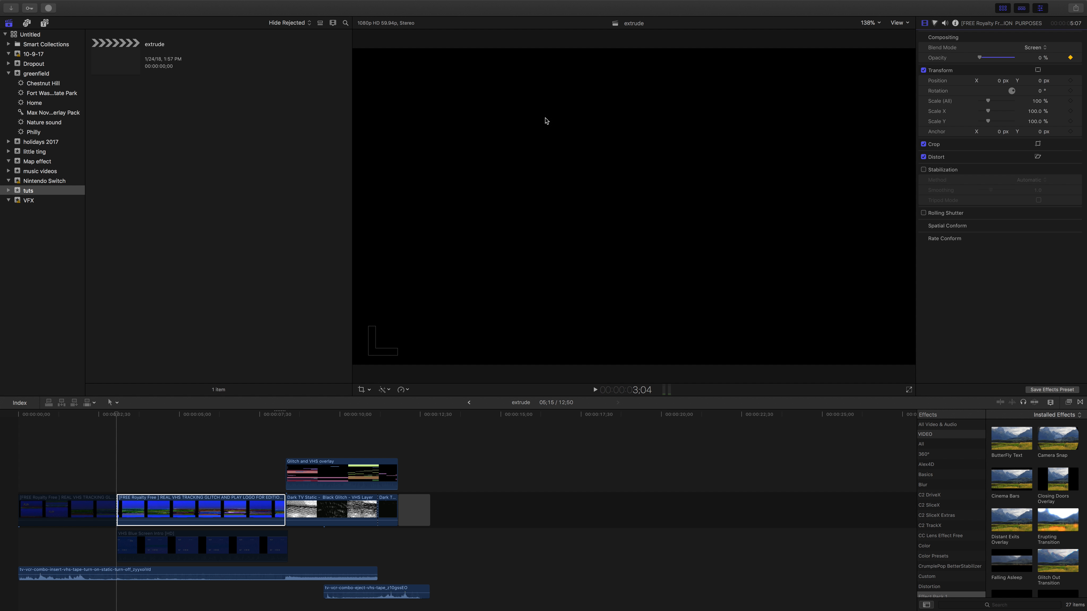
Step: Add an opacity keyframe on the last frame of the VHS tracking glitch clip and raise it to full opacity
click(118, 418)
drag(118, 418, 287, 446)
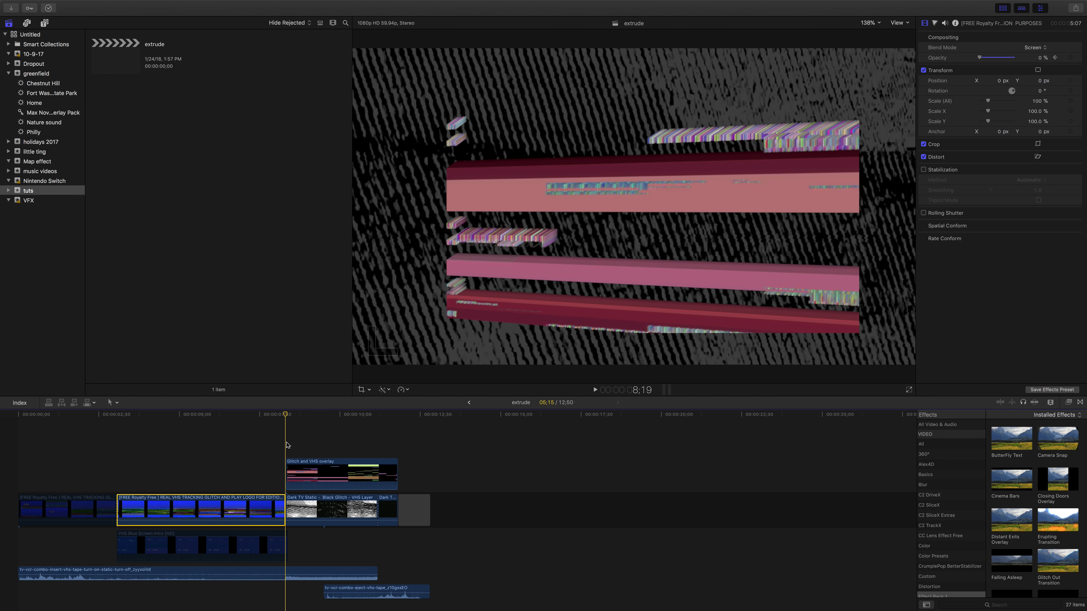
key(Left)
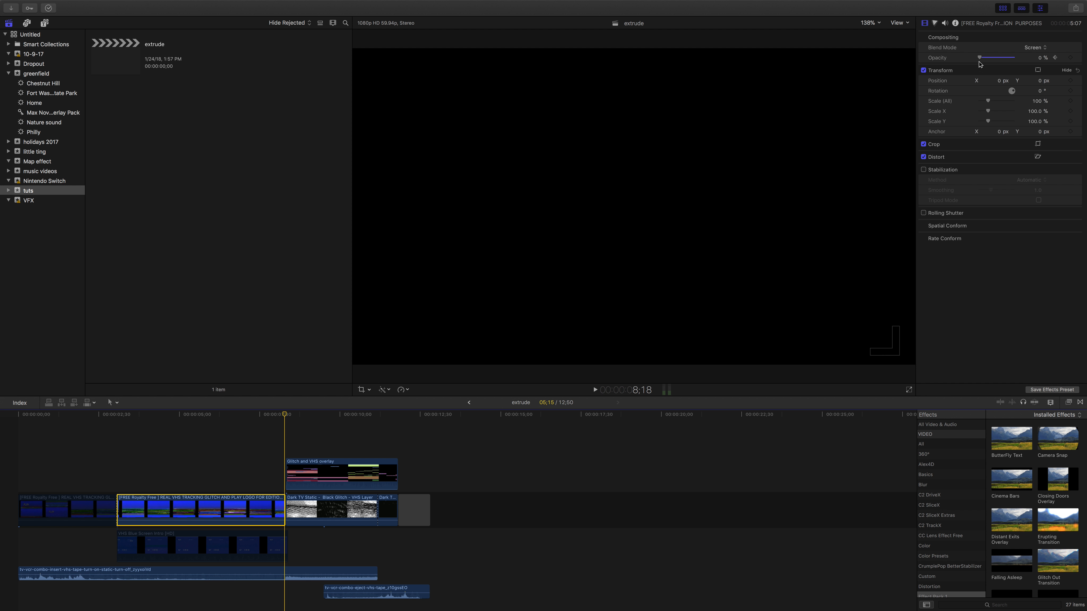
click(1070, 57)
drag(980, 60, 1034, 64)
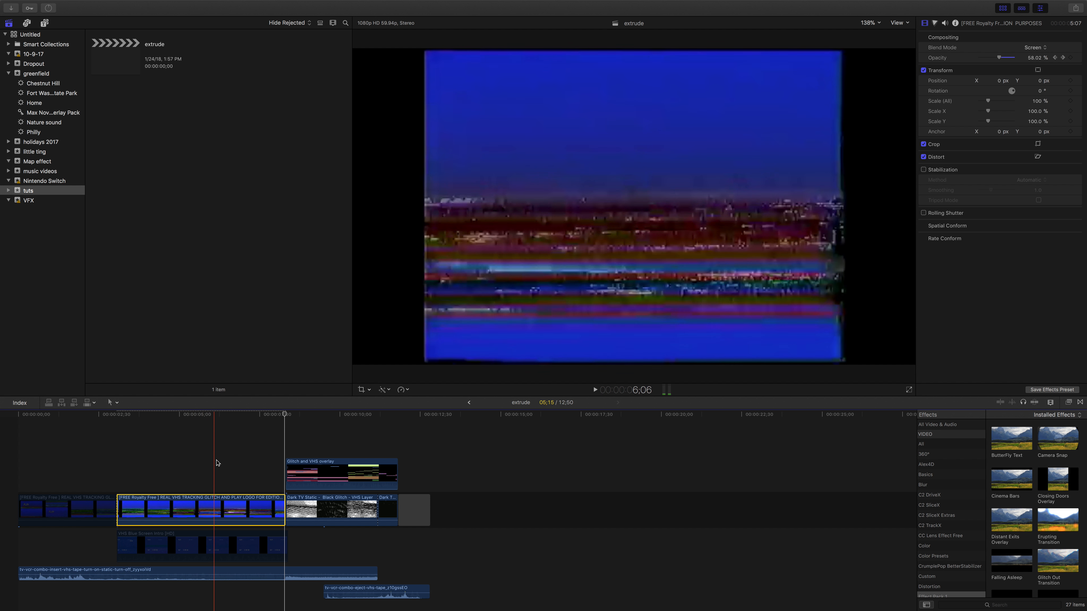
Step: Play the VHS tracking glitch clip from its start to check the opacity fade-in
click(116, 460)
key(space)
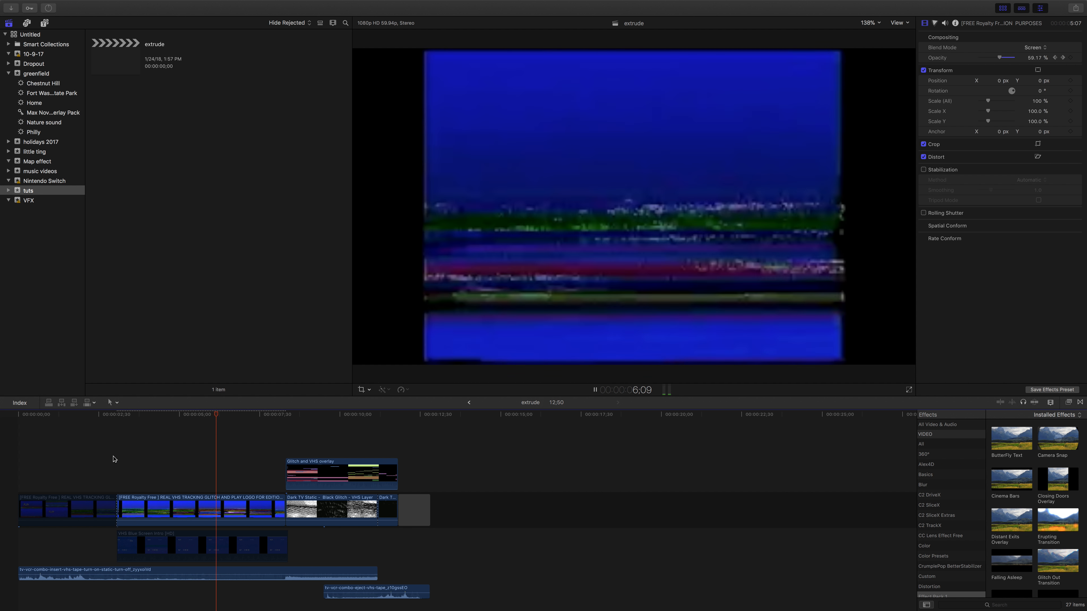
key(space)
click(114, 457)
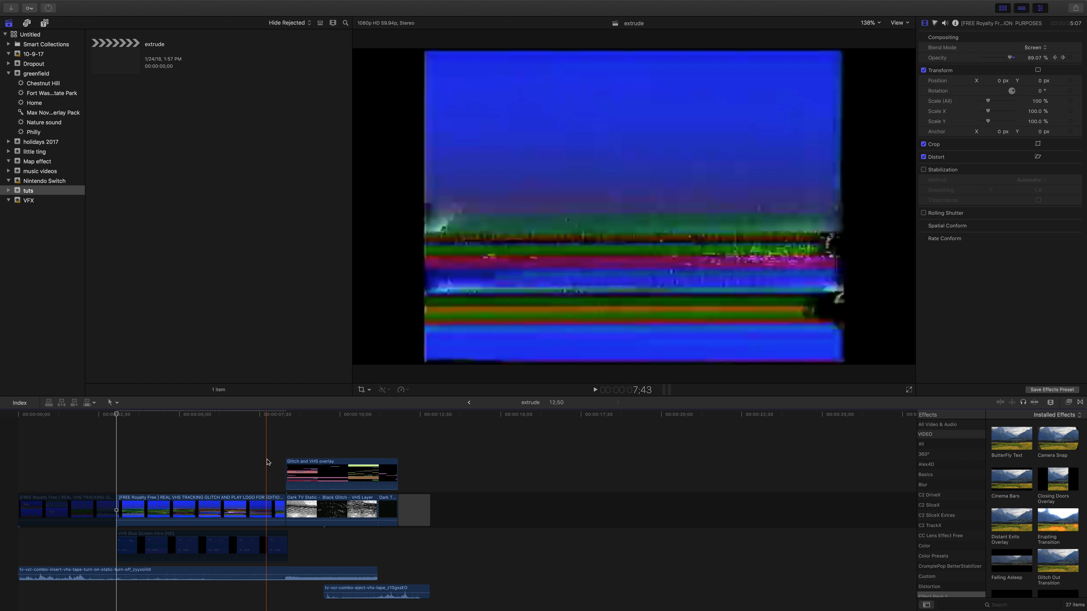
Step: Re-enable the VHS Blue Screen Intro clip, turn off its Alex4D Rotate + Extrude effect and inspect the flat text over the footage
click(149, 544)
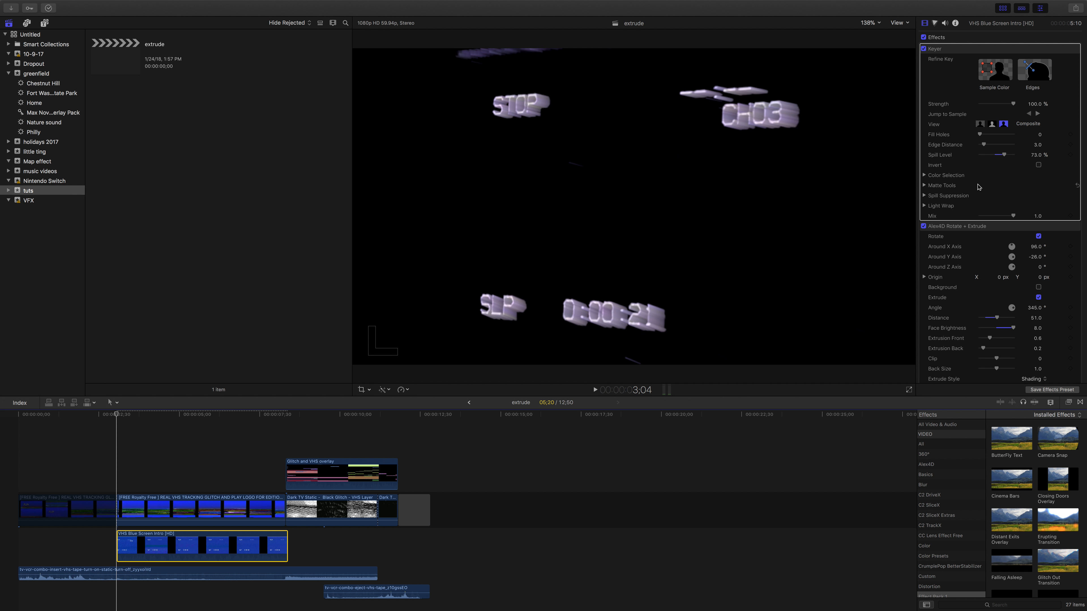
click(923, 226)
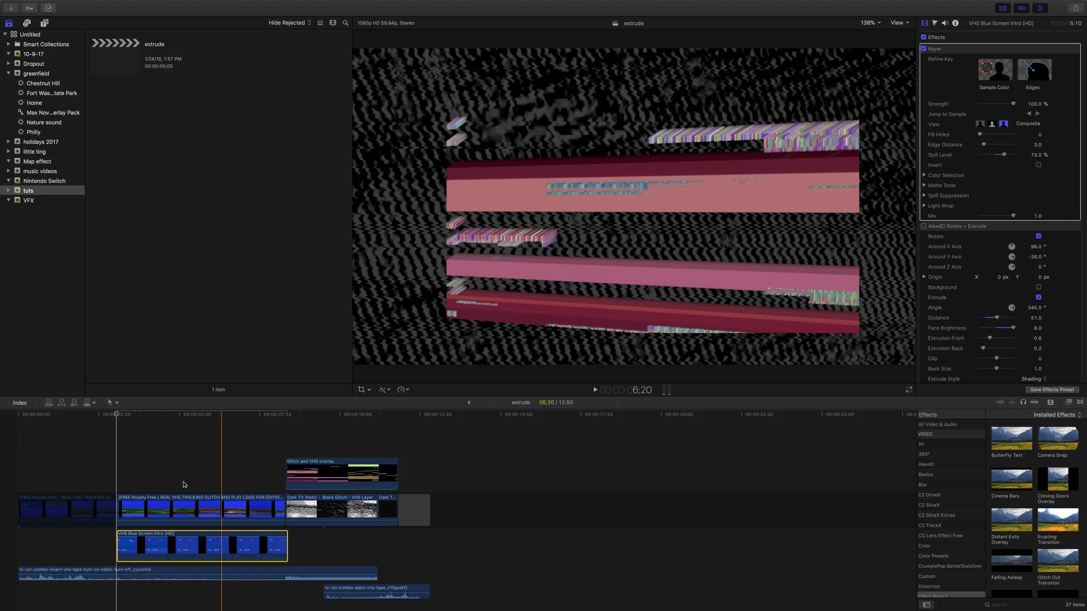
click(150, 473)
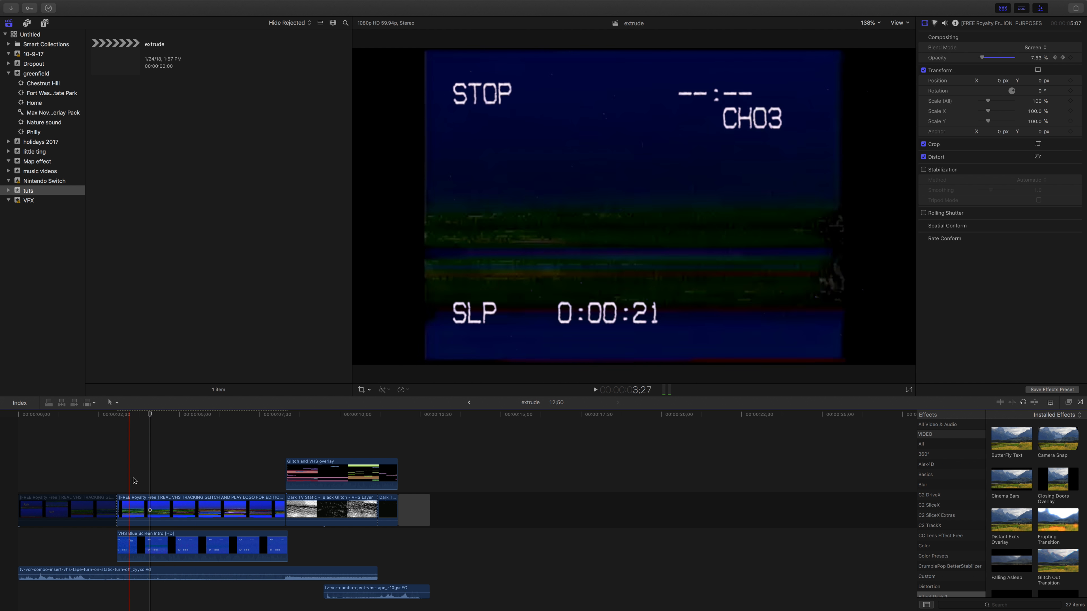
click(186, 500)
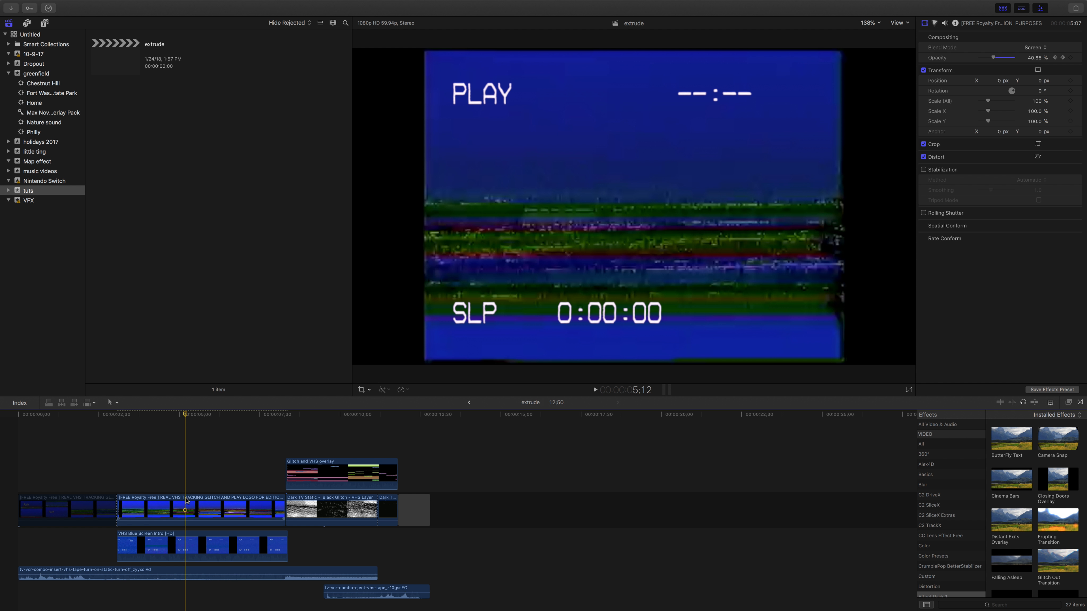
click(195, 548)
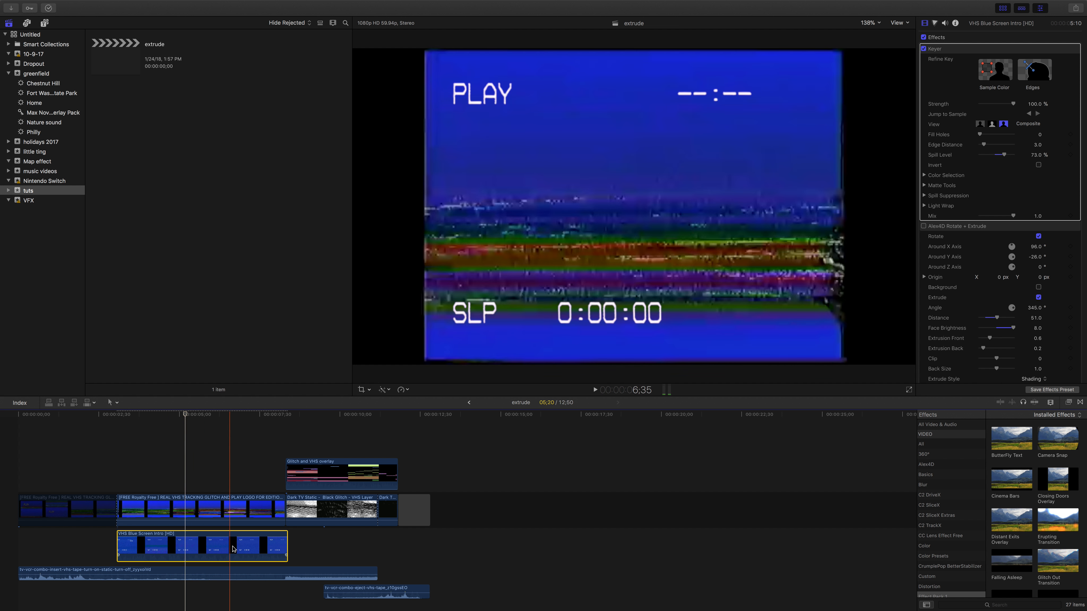
Step: Display the Alex4D effects category and preview its Rotate + Extrude effect on the VHS Blue Screen Intro clip
click(948, 230)
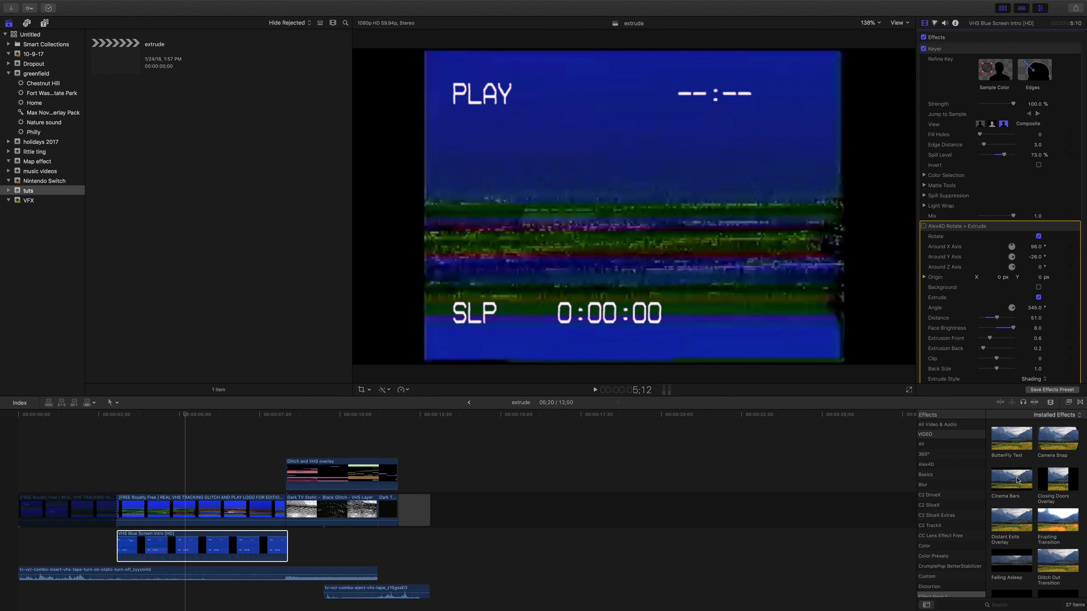
scroll(943, 530, down, 1)
click(943, 457)
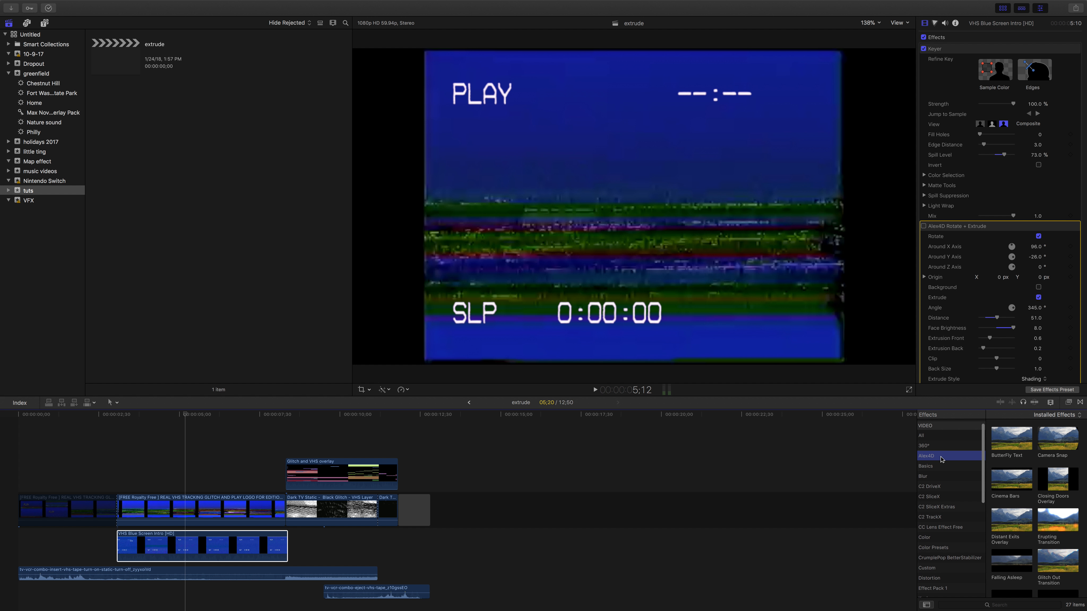
scroll(946, 435, up, 1)
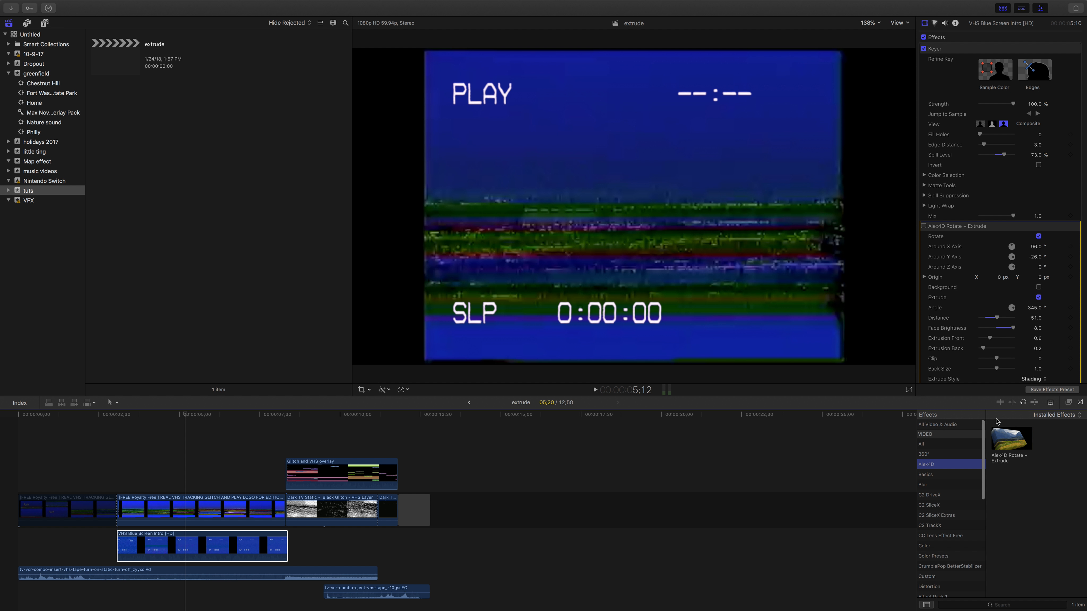
click(1068, 402)
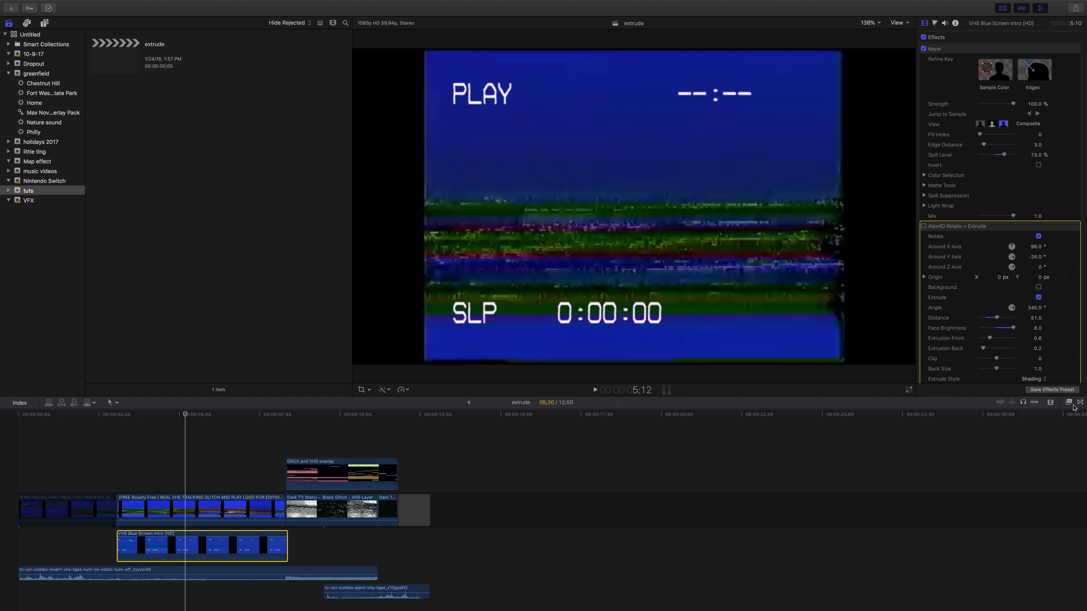
click(1068, 402)
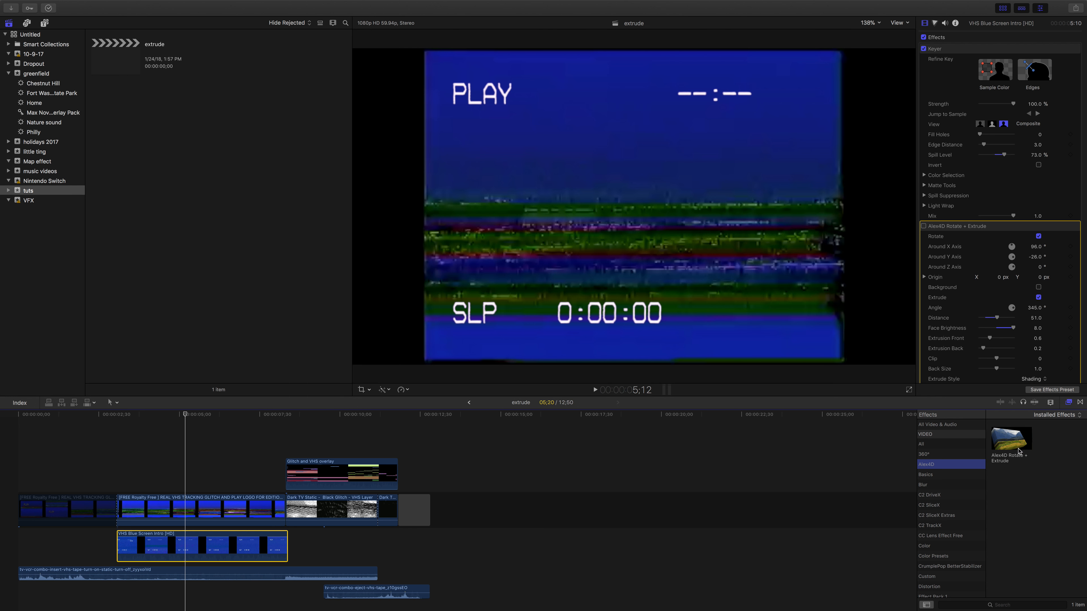
click(1014, 464)
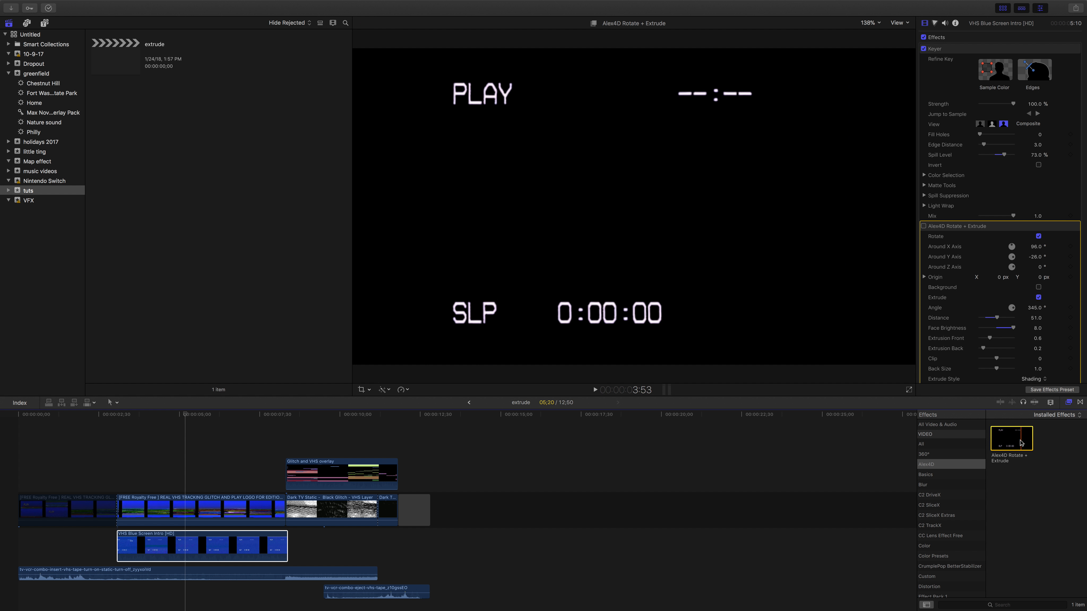
drag(1017, 442, 223, 552)
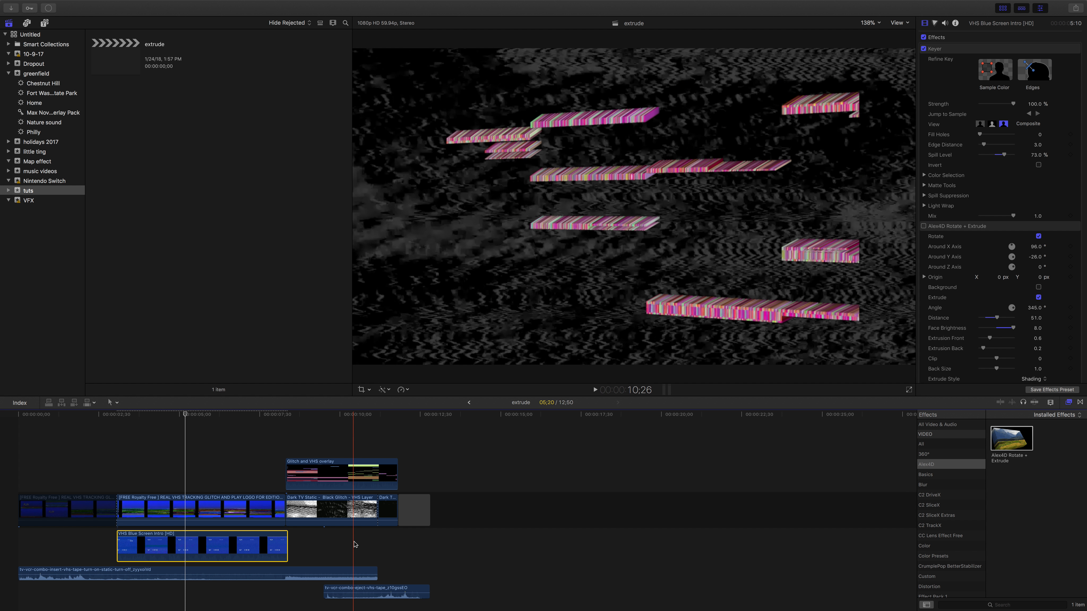
Step: Reselect the VHS Blue Screen Intro clip and enable its Alex4D Rotate + Extrude effect
click(199, 459)
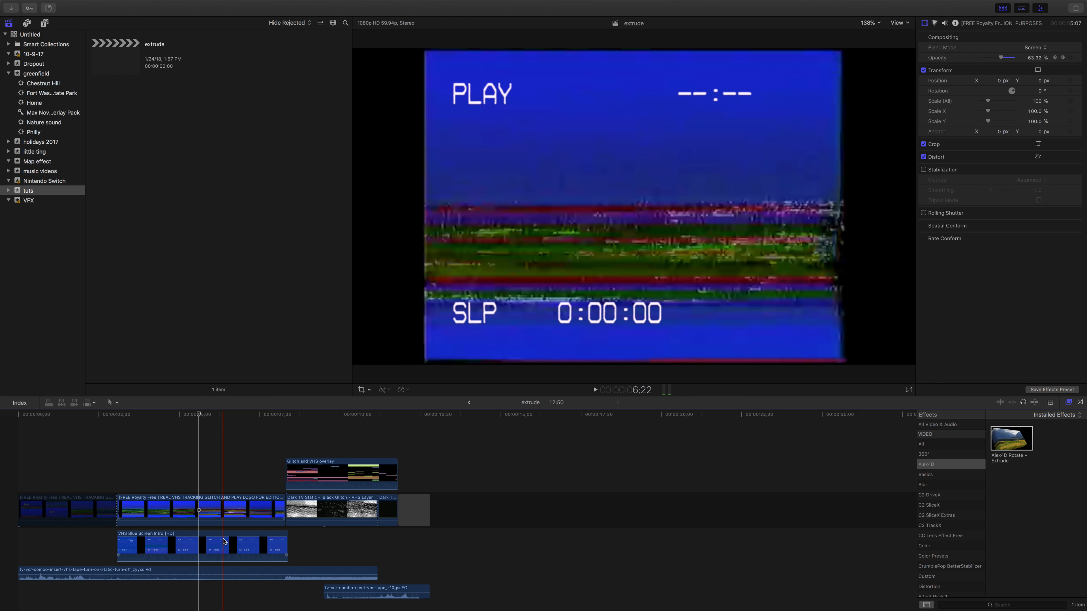
click(222, 543)
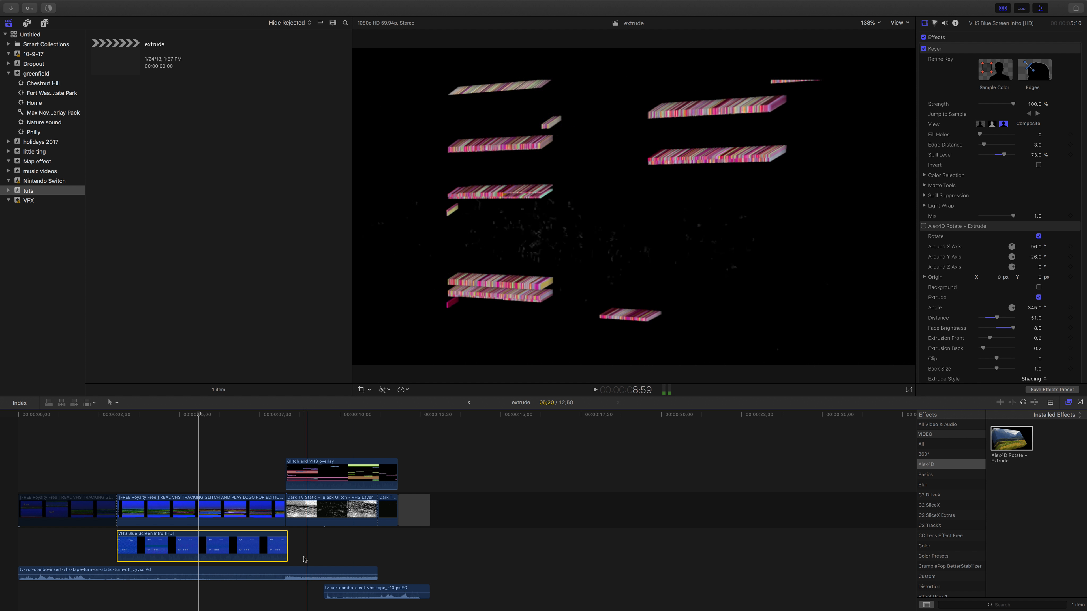
scroll(1068, 225, down, 5)
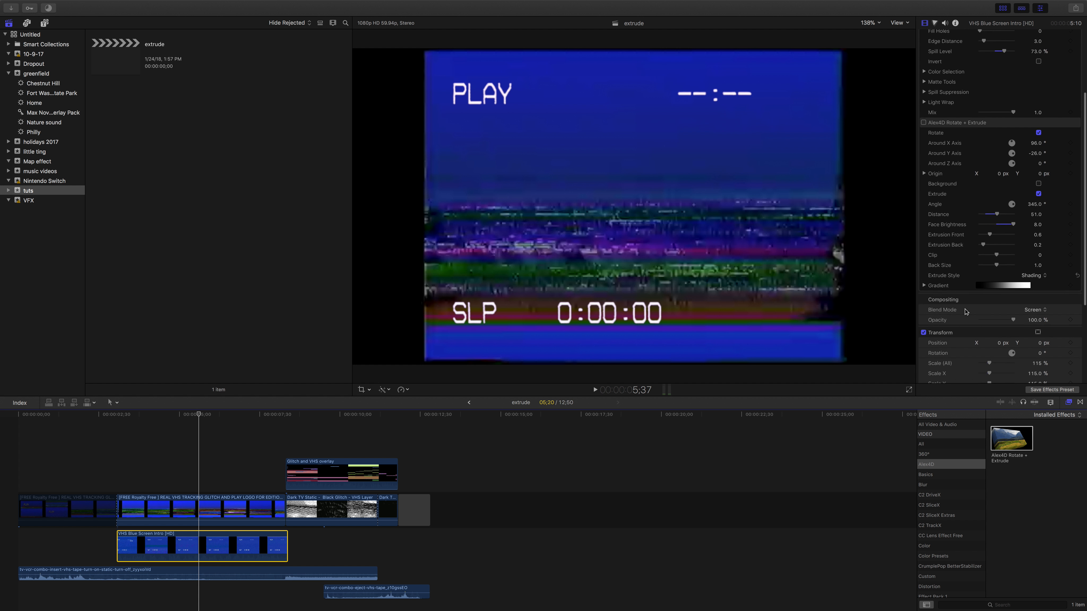
scroll(966, 311, up, 2)
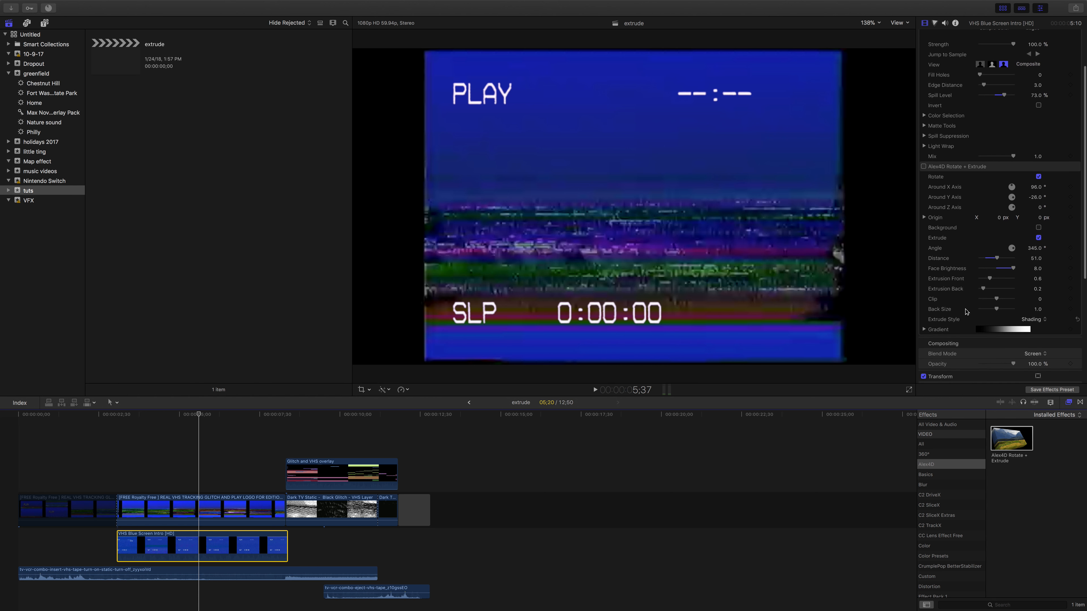
click(924, 168)
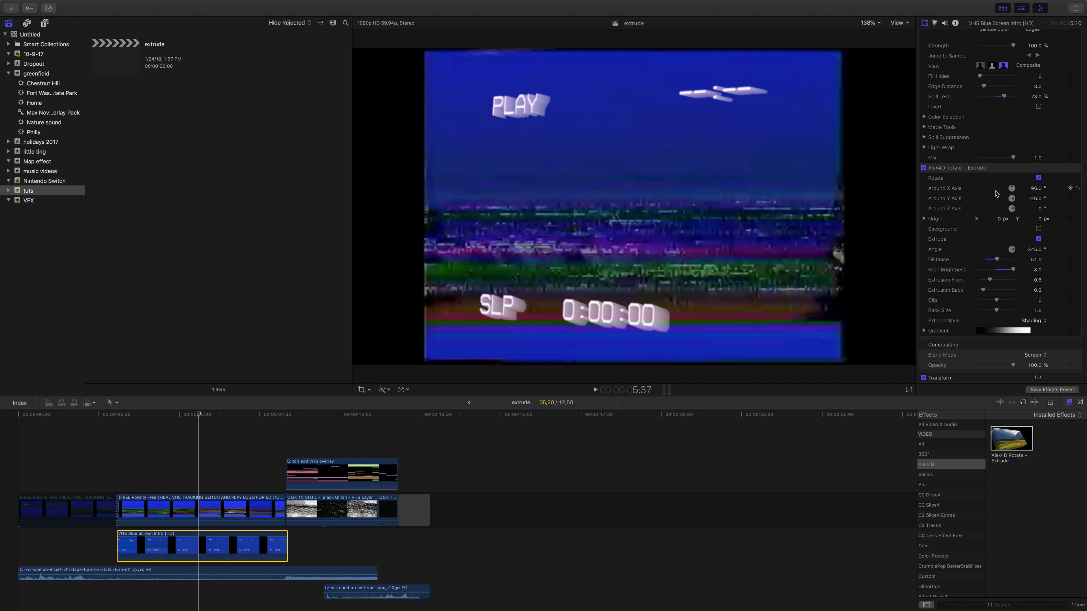
Step: Set the extruded VCR text's rotation around the X axis to 95°
click(1036, 188)
text(95)
key(Return)
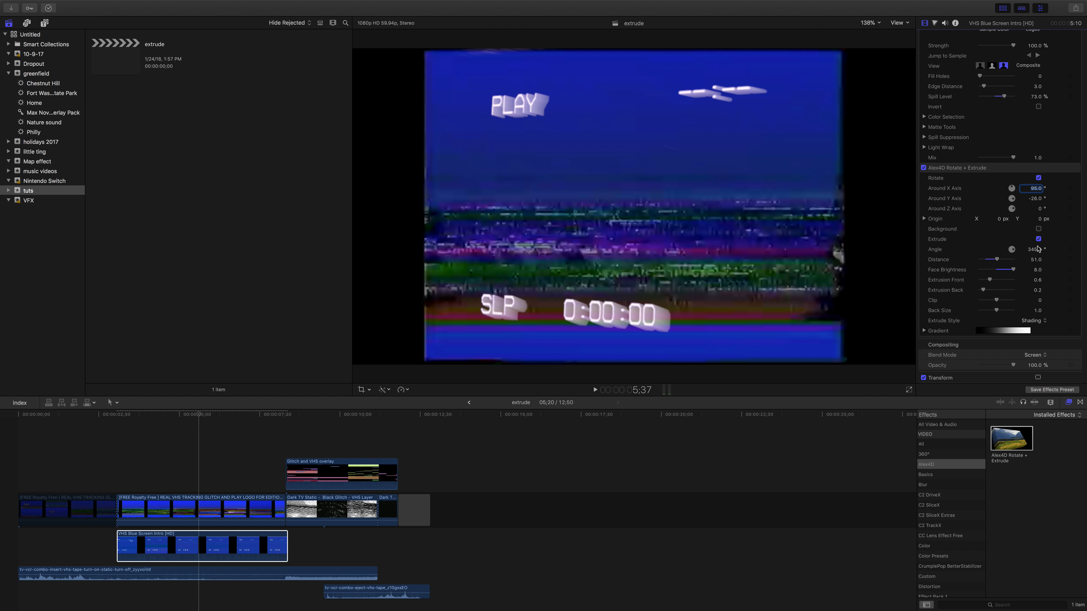
Step: Try other rotations of the VCR text around the X and Y axes, undoing each change
mouse_move(1035, 188)
mouse_down()
mouse_move(1035, 241)
mouse_move(1036, 192)
mouse_up()
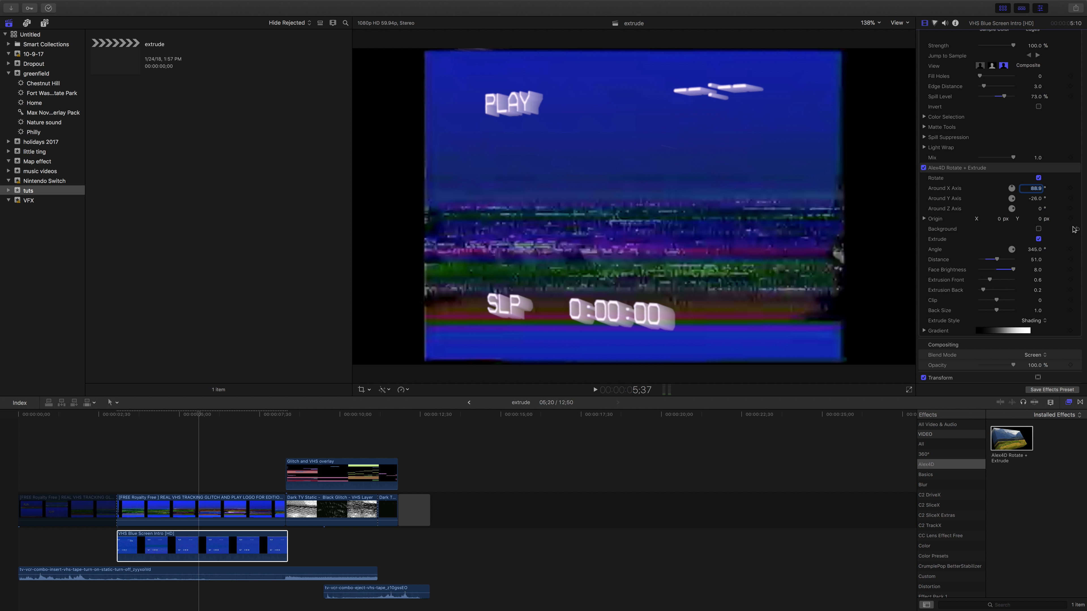
key(super+z)
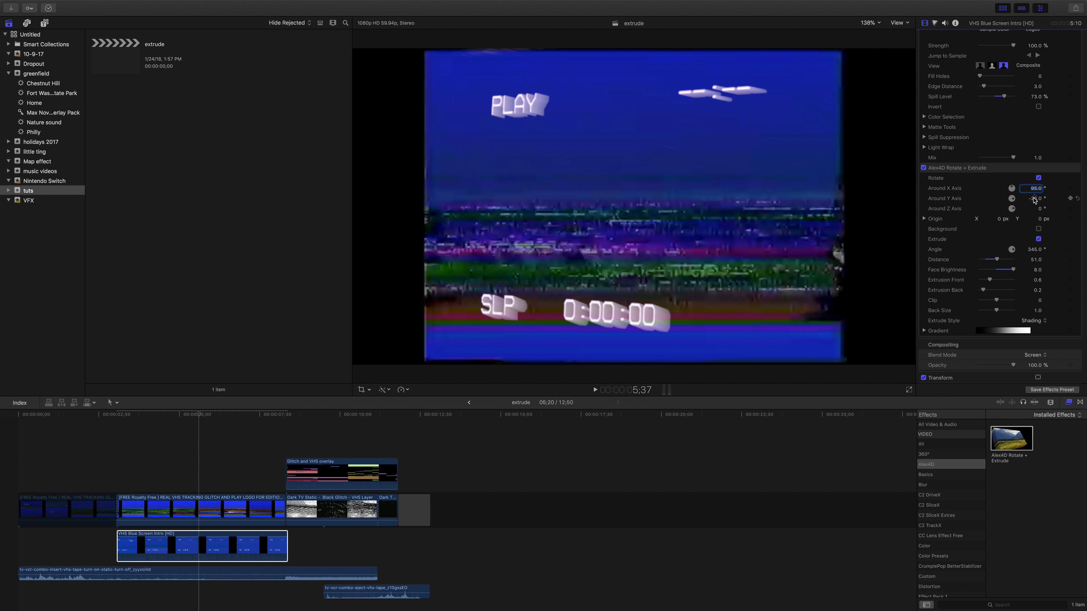
drag(1035, 199, 1046, 209)
key(super+z)
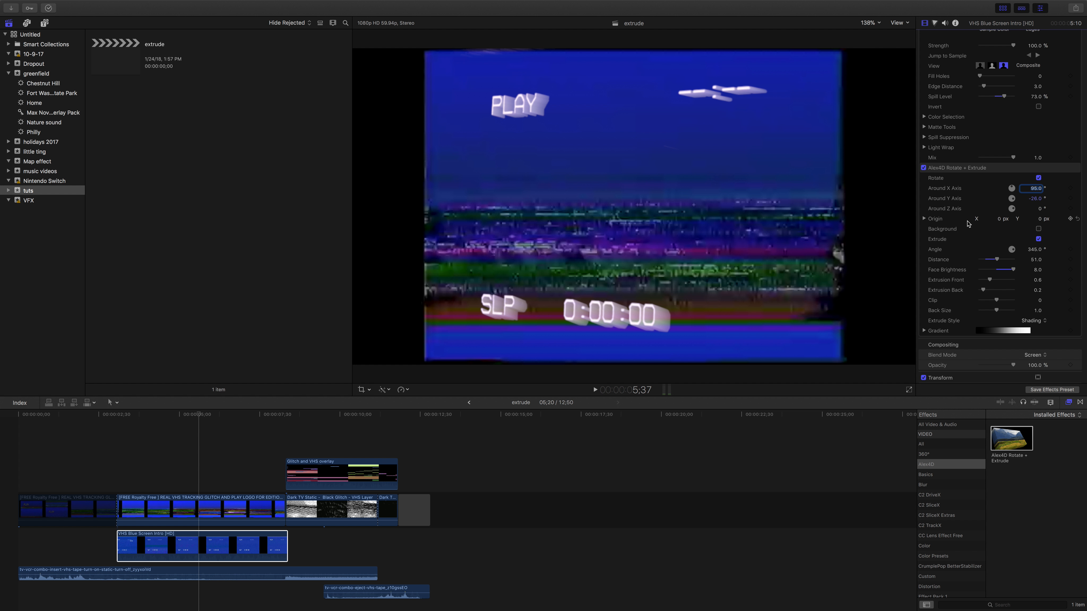
Step: Toggle the text's Extrude option off and on to compare, and try an extrusion angle of 0° before undoing it
click(1038, 240)
click(1038, 239)
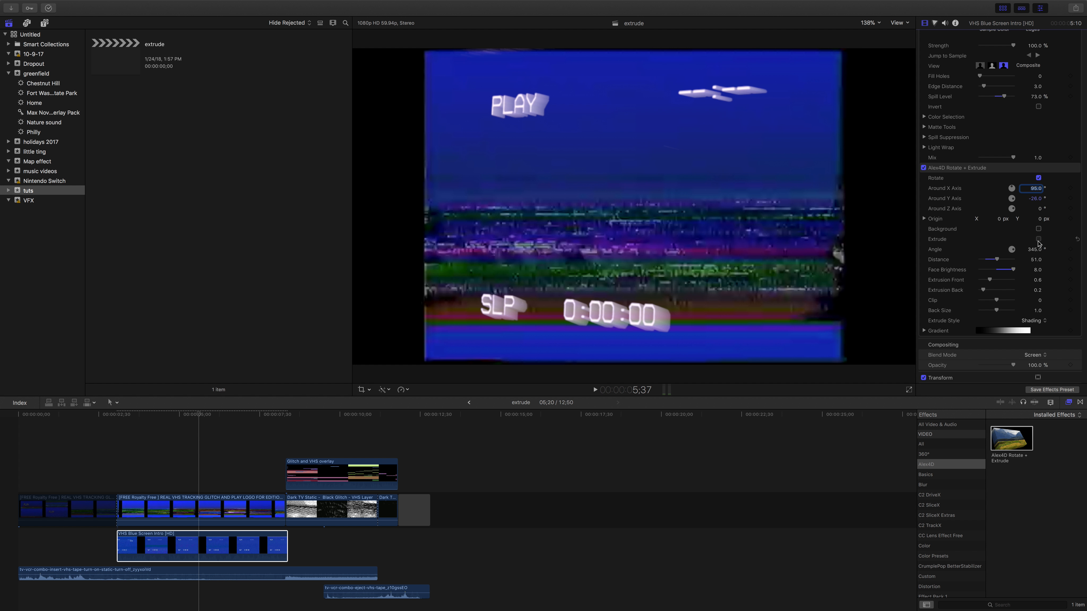
click(1038, 240)
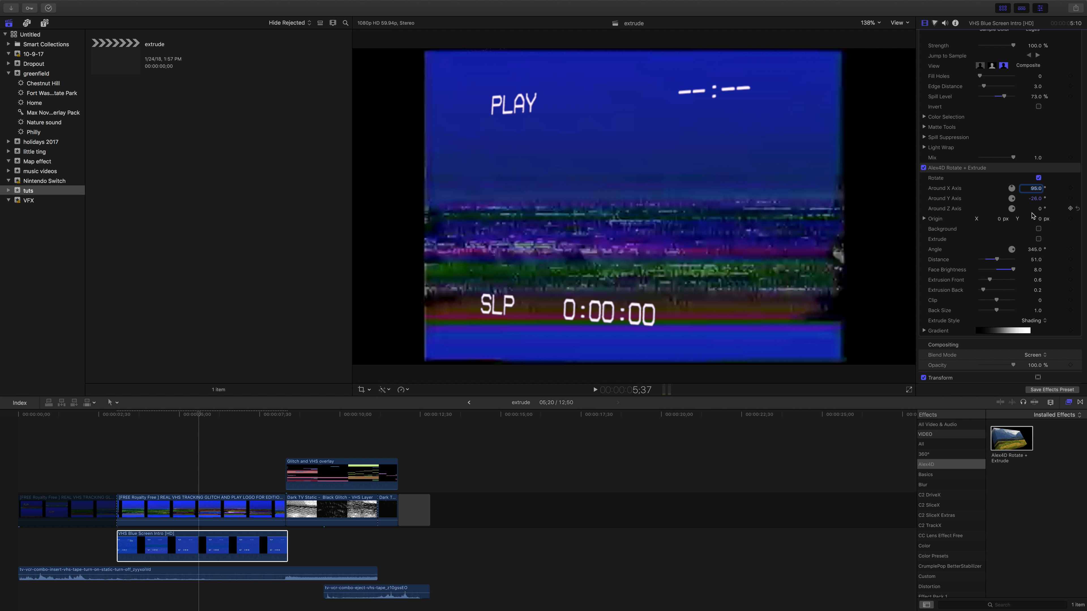
click(1038, 239)
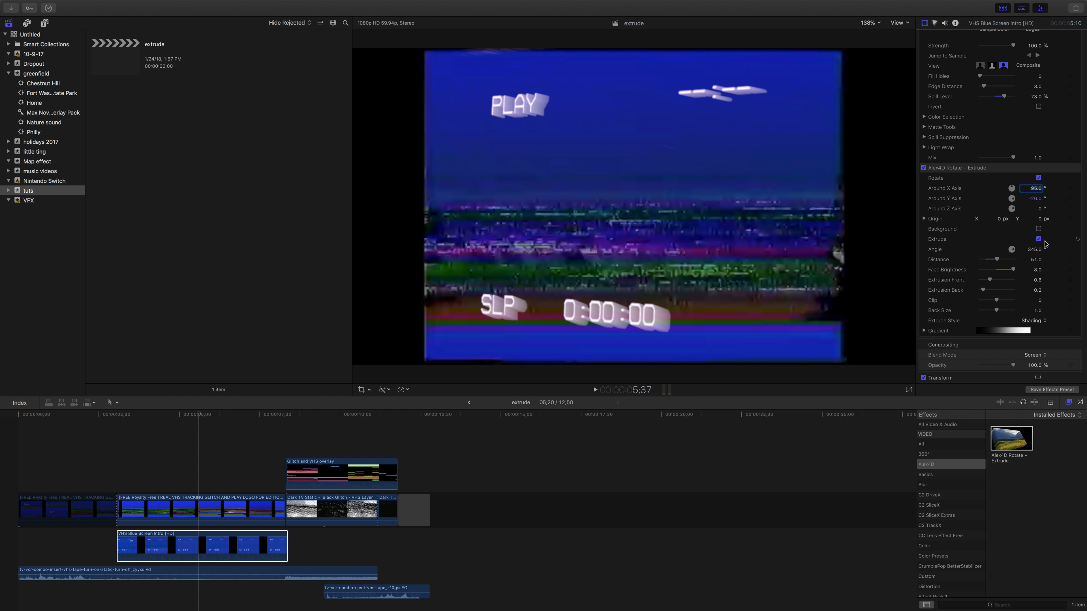
drag(1038, 254, 1034, 249)
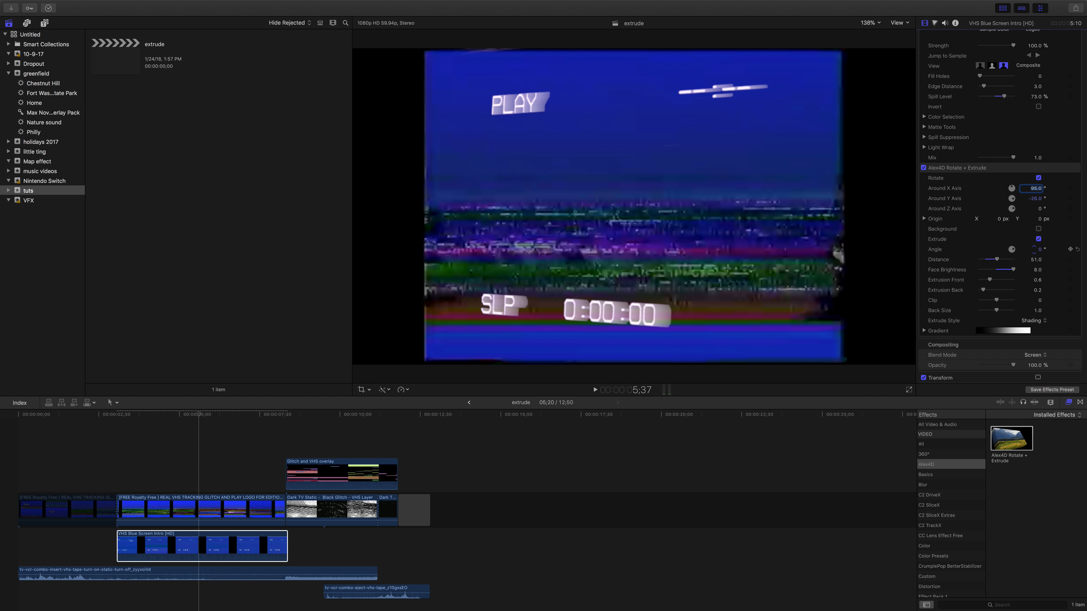
key(super+z)
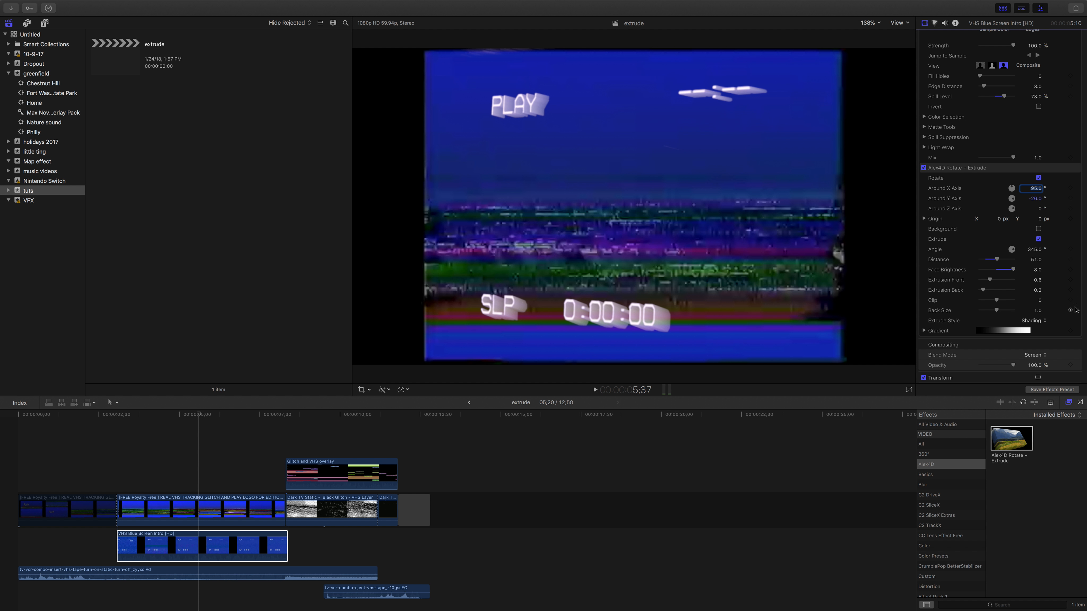
Step: Reduce the text's extrusion distance to 28.9, and try a face brightness of 0 before restoring it to 8.0
mouse_move(1035, 261)
mouse_down()
mouse_move(1074, 261)
mouse_move(1036, 260)
mouse_up()
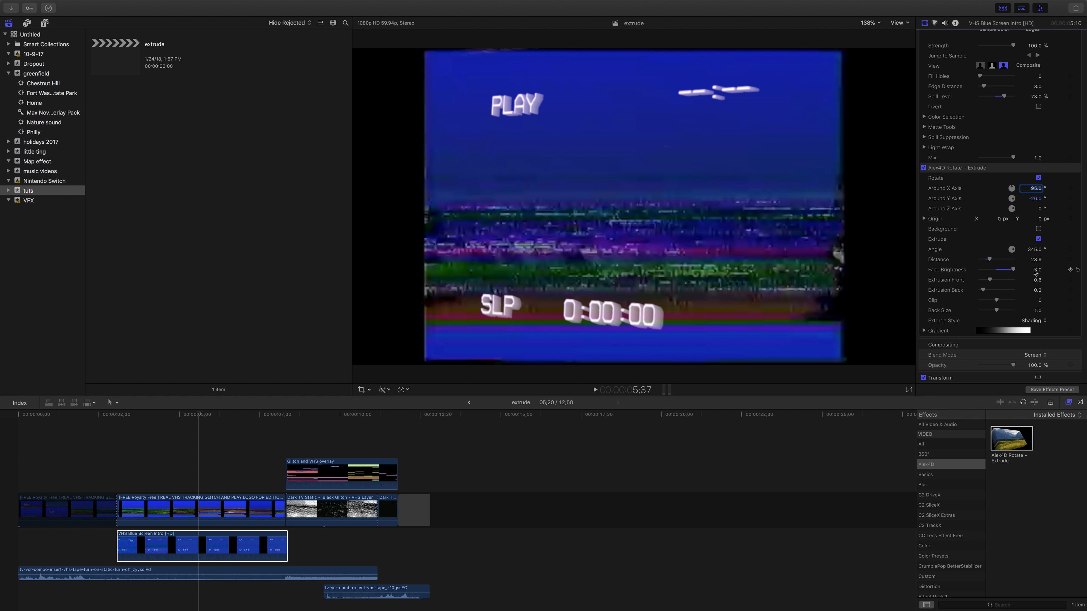
mouse_move(1037, 270)
mouse_down()
mouse_move(1037, 304)
mouse_move(1037, 270)
mouse_up()
drag(1038, 273, 1035, 295)
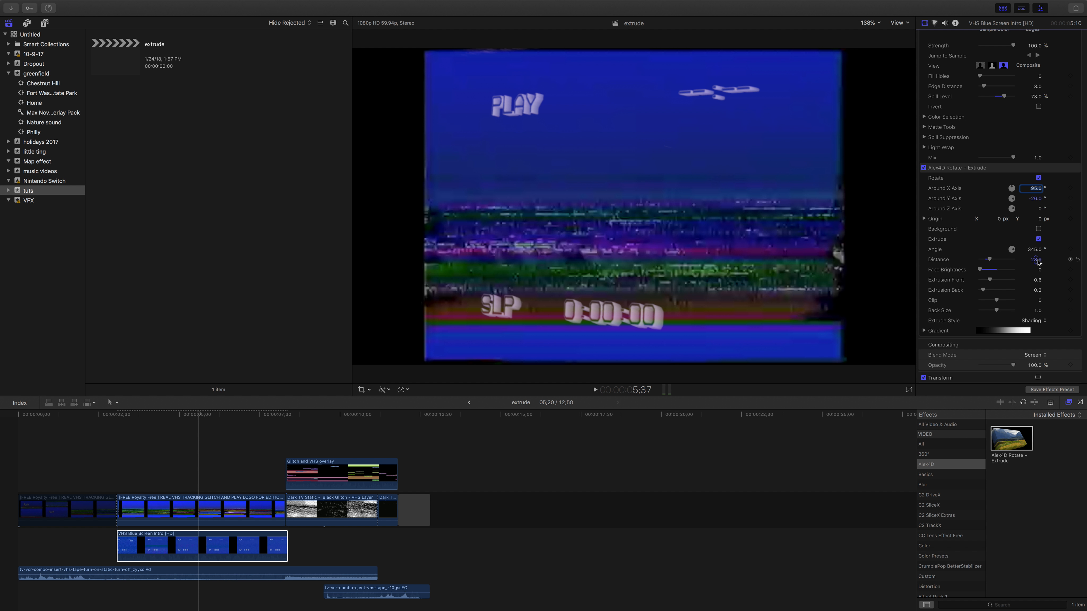
drag(1038, 271, 1038, 256)
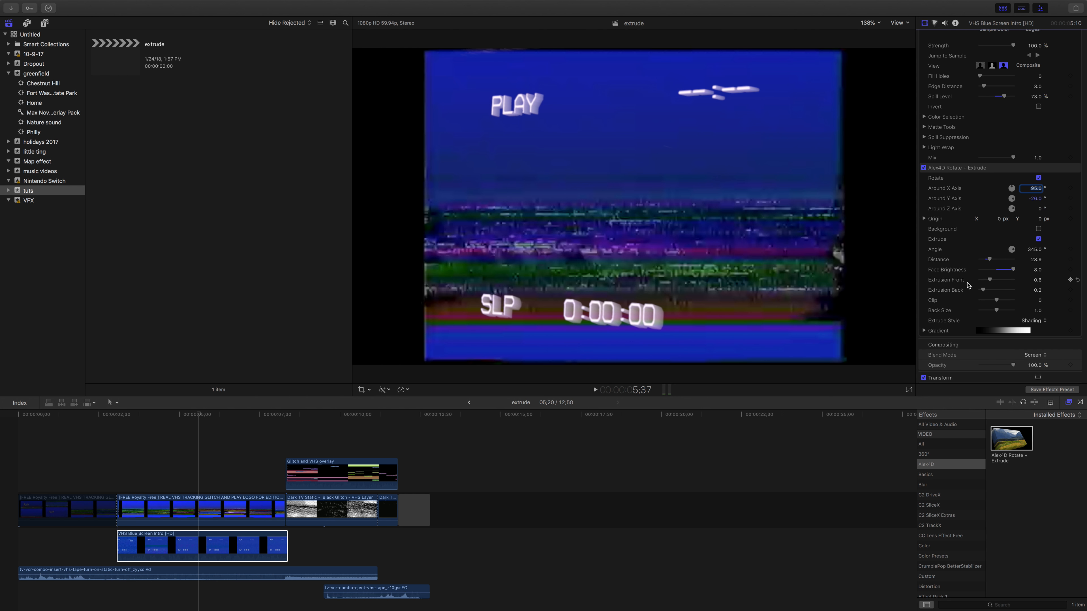
Step: Set the VCR text's Extrusion Front to 0 and Extrusion Back to 0.5
mouse_move(1038, 284)
mouse_down()
mouse_move(1037, 268)
mouse_move(1038, 280)
mouse_up()
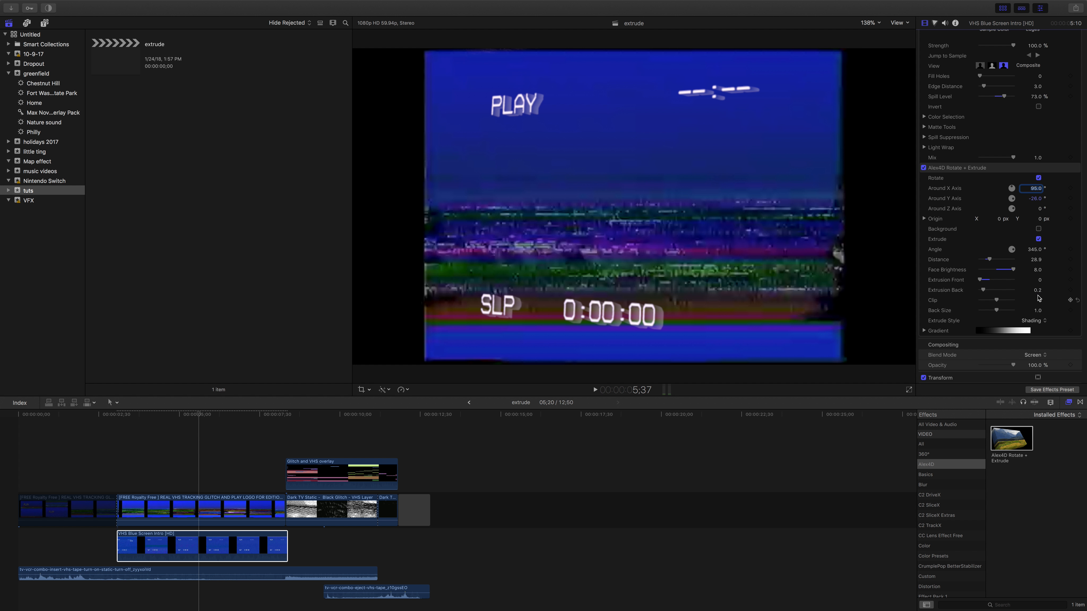
mouse_move(1039, 295)
mouse_down()
mouse_move(1040, 270)
mouse_move(1040, 293)
mouse_up()
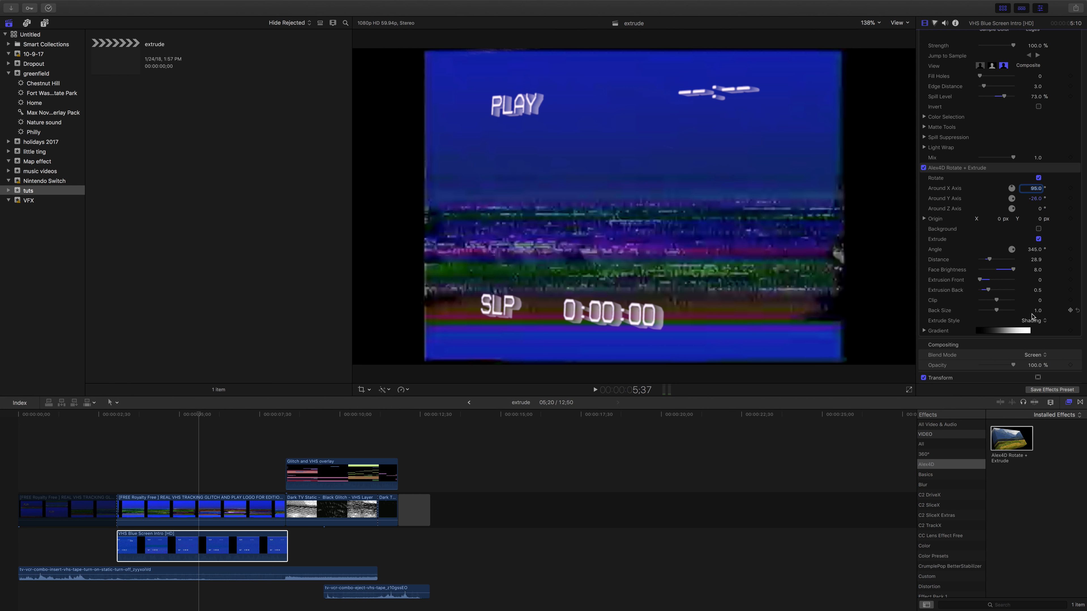
Step: Try the Gradient extrude style on the VCR text and return it to Shading
click(1031, 320)
click(1040, 328)
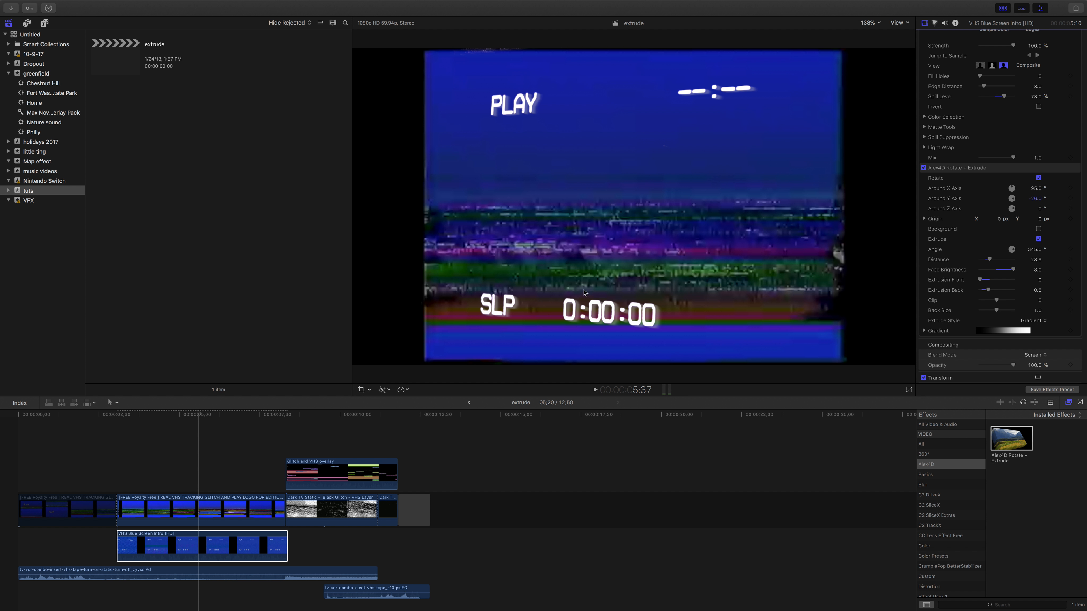
click(1039, 320)
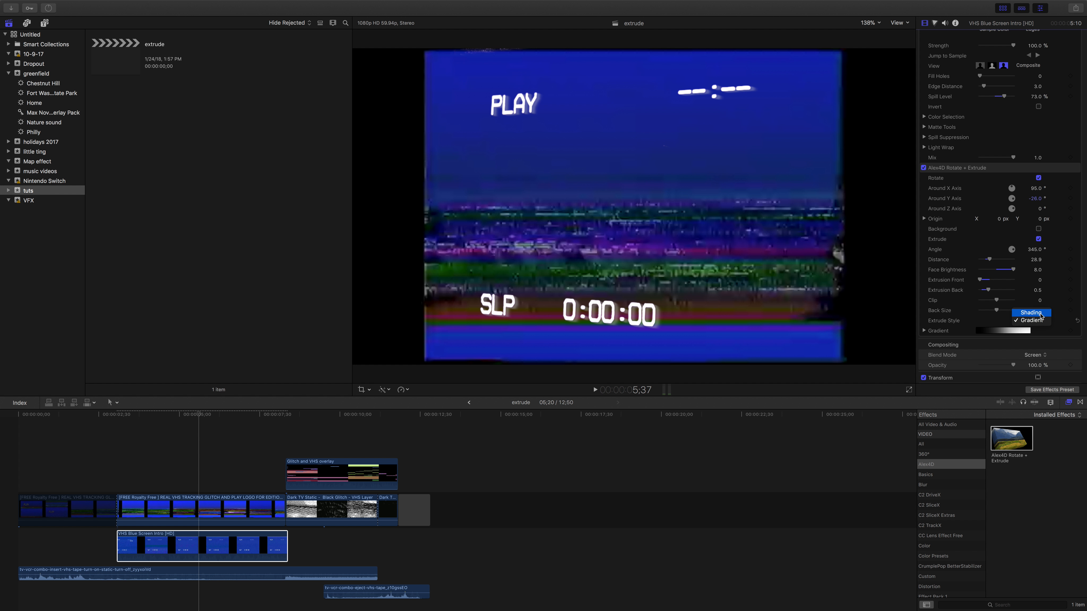
click(1040, 316)
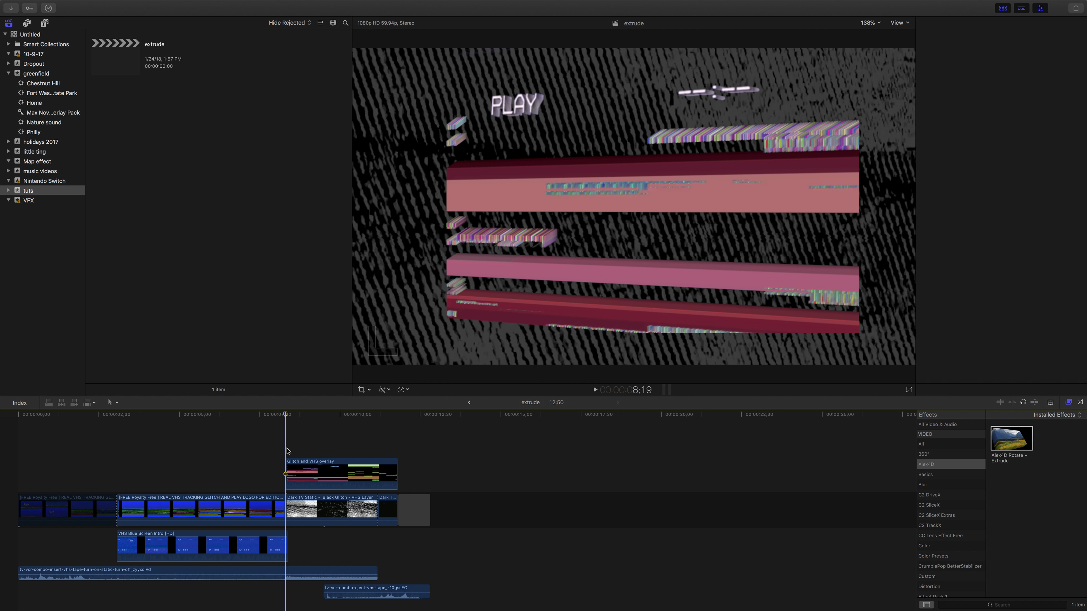
Step: Turn off the Alex4D Rotate + Extrude effect on the Glitch and VHS overlay clip, and try lengthening the clip before undoing that
click(295, 467)
click(923, 226)
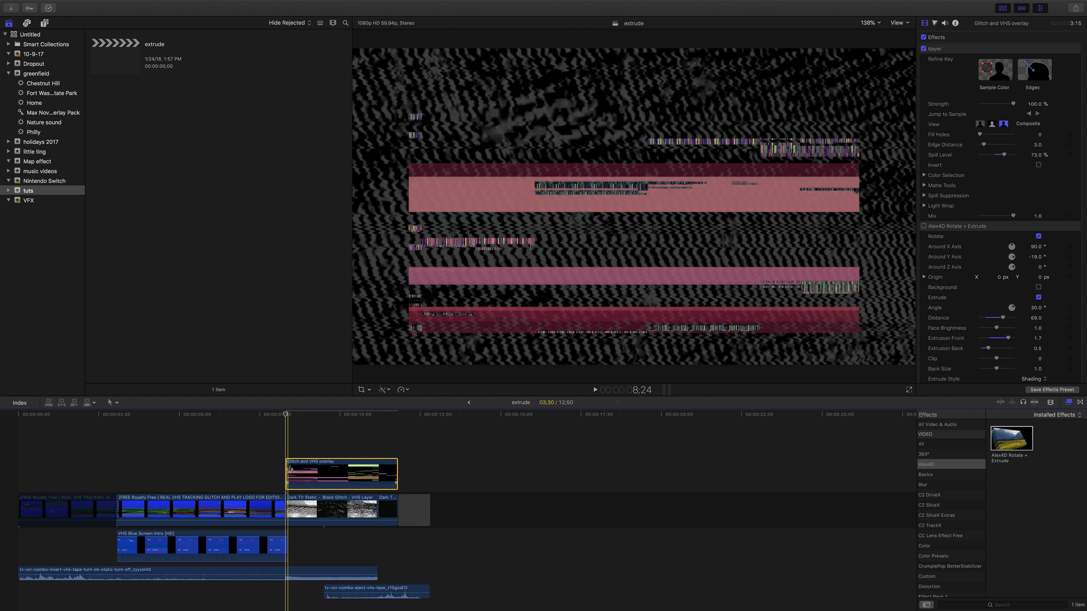
click(288, 480)
click(296, 471)
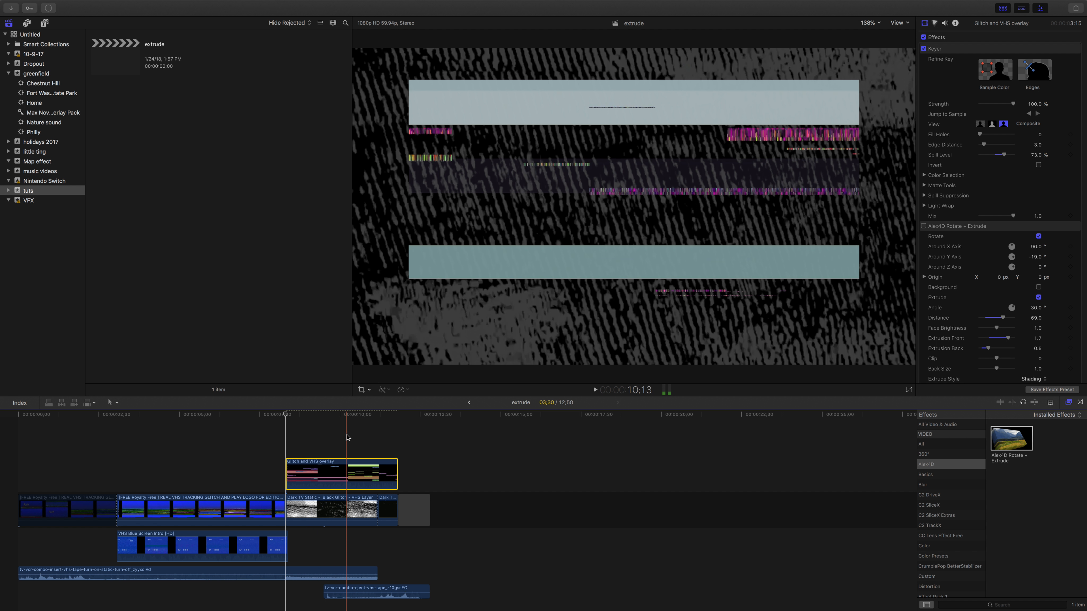
drag(397, 466, 630, 485)
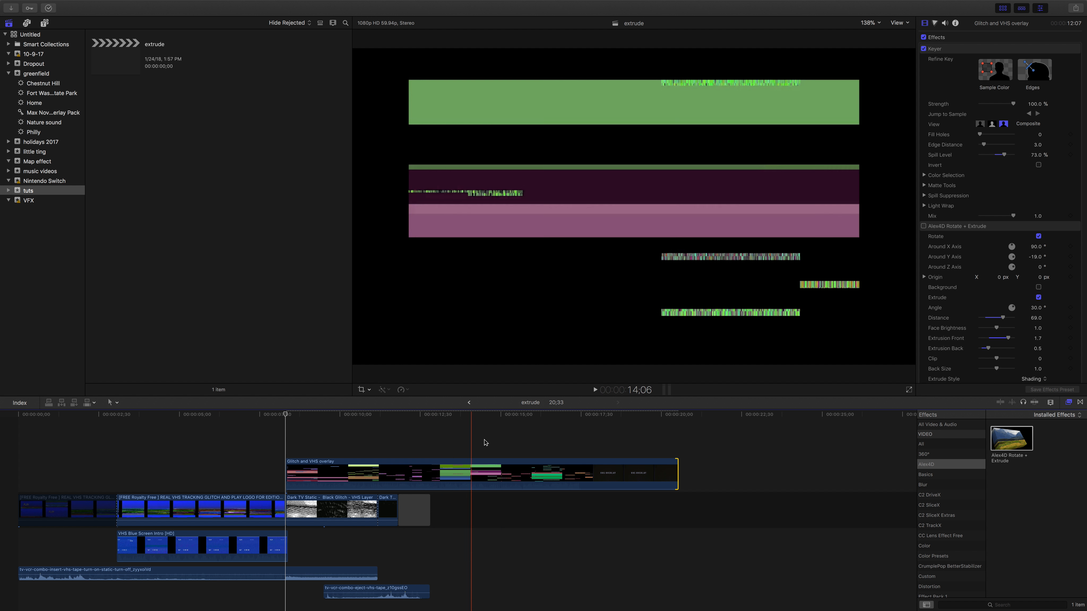
key(super+z)
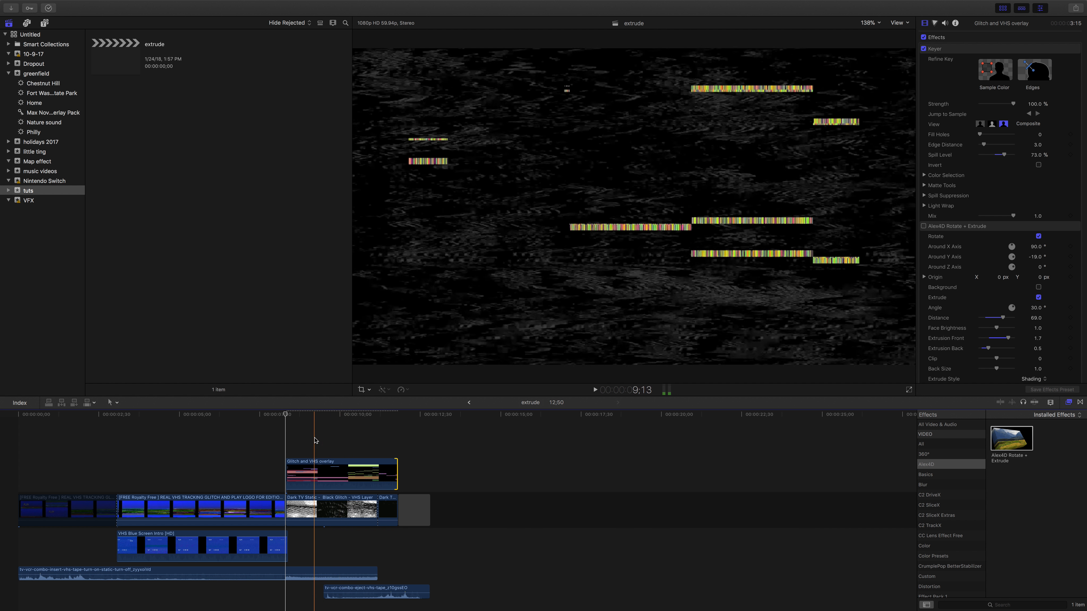
Step: Reselect the Glitch and VHS overlay clip and enable its Alex4D Rotate + Extrude effect
click(331, 476)
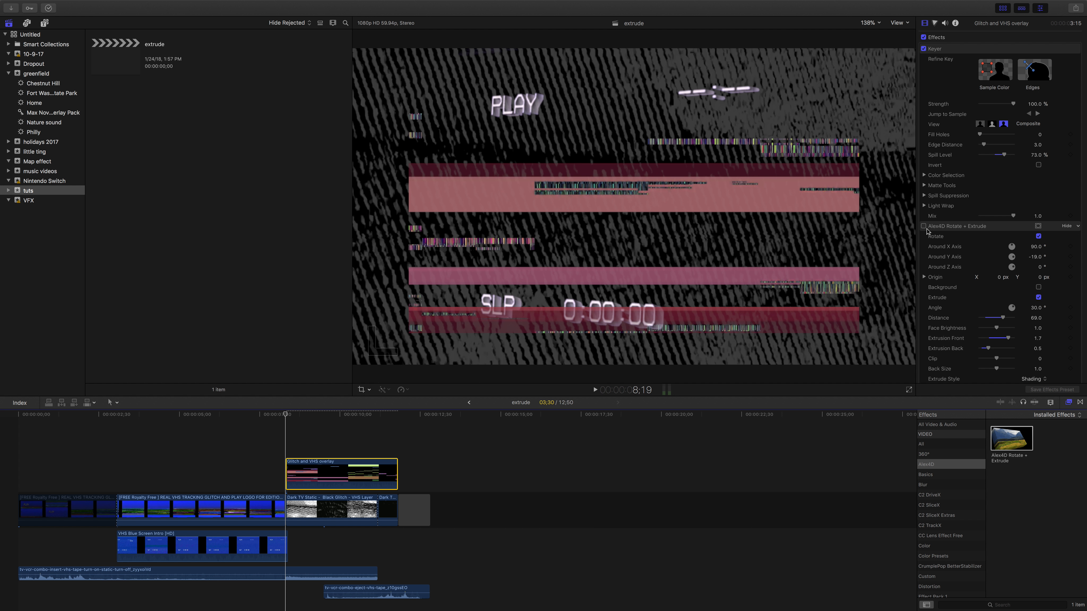
drag(1018, 440, 373, 478)
scroll(926, 201, down, 3)
click(923, 198)
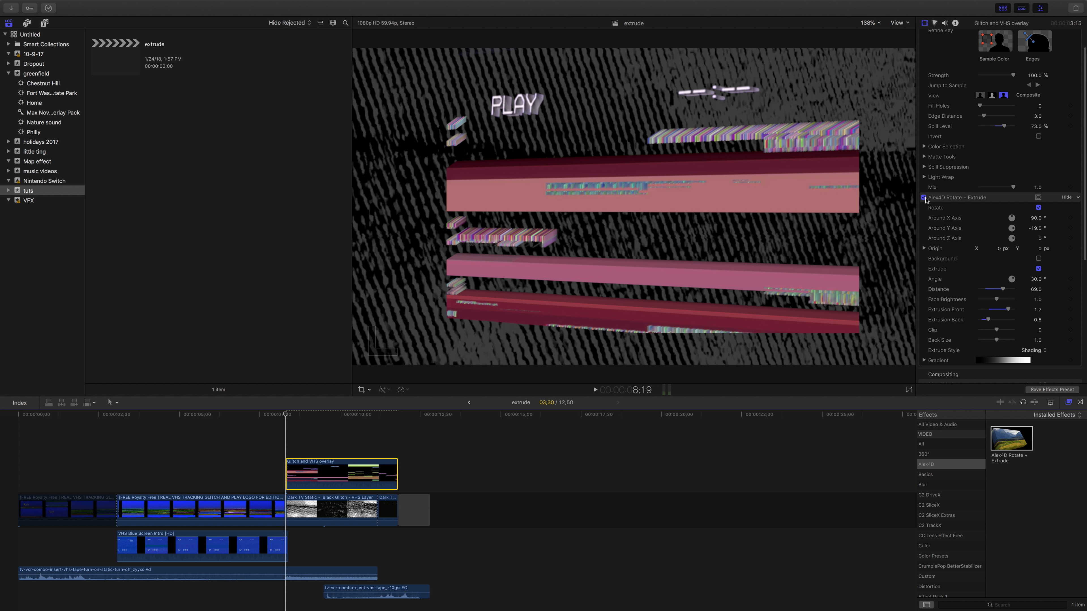
Step: Compare the Glitch and VHS overlay clip at 8:34 with its Alex4D Rotate + Extrude effect turned off and on
click(294, 423)
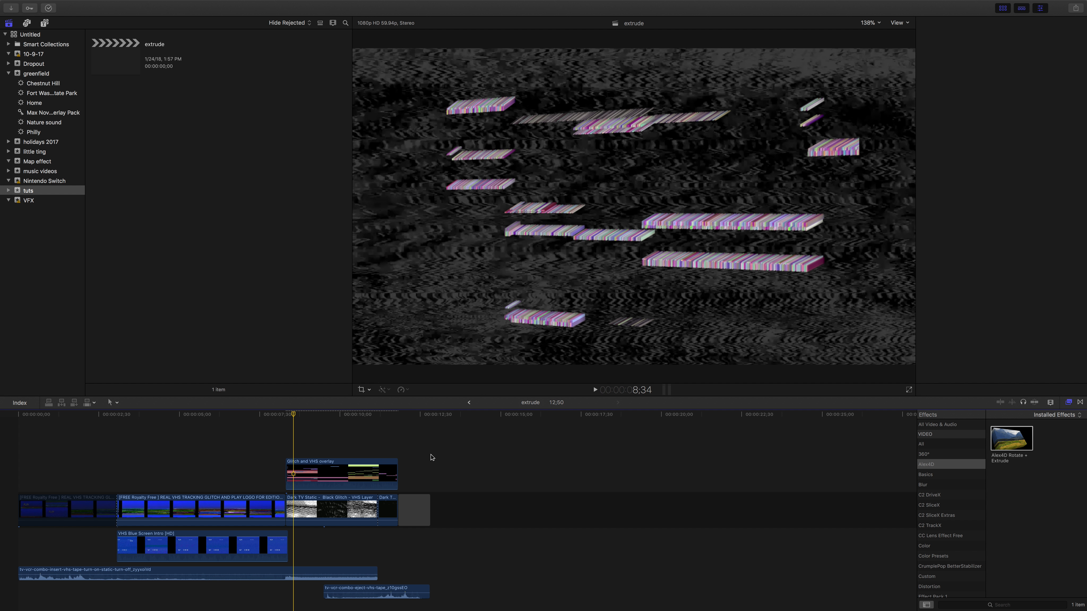
click(352, 475)
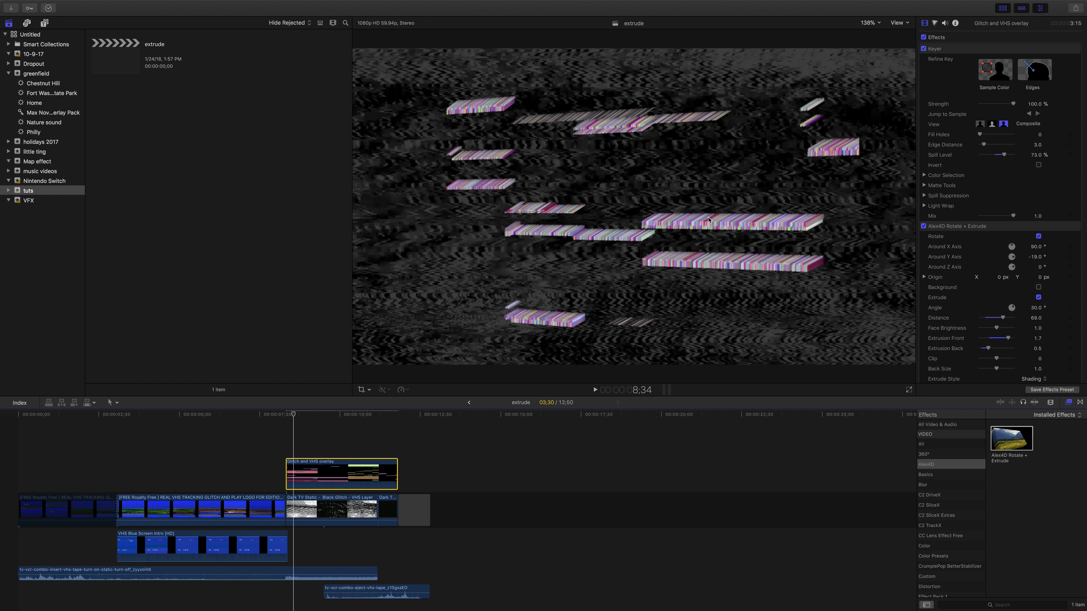
scroll(967, 261, down, 5)
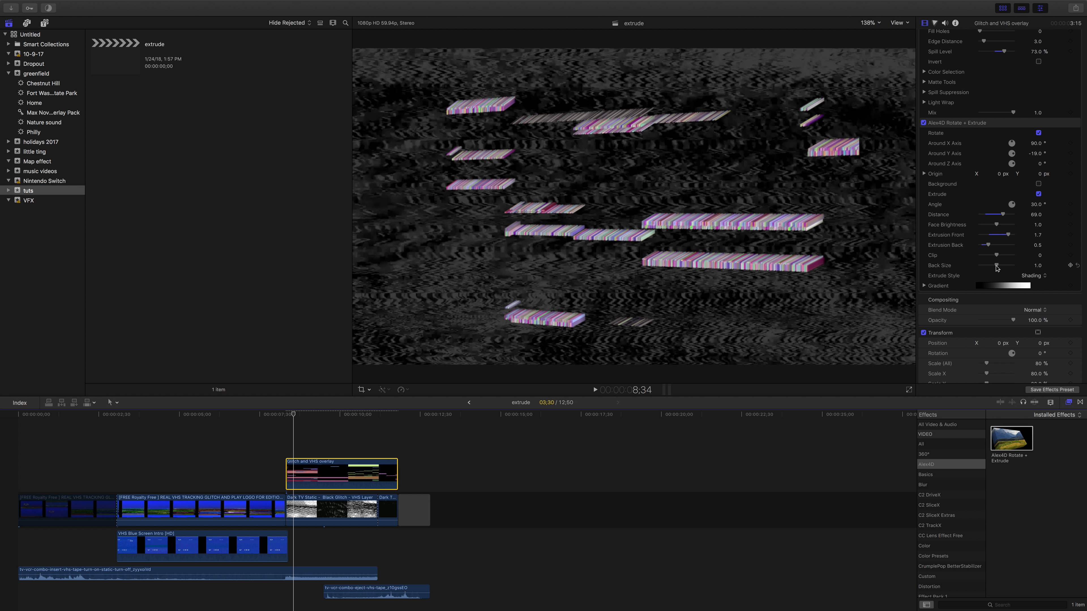
click(924, 123)
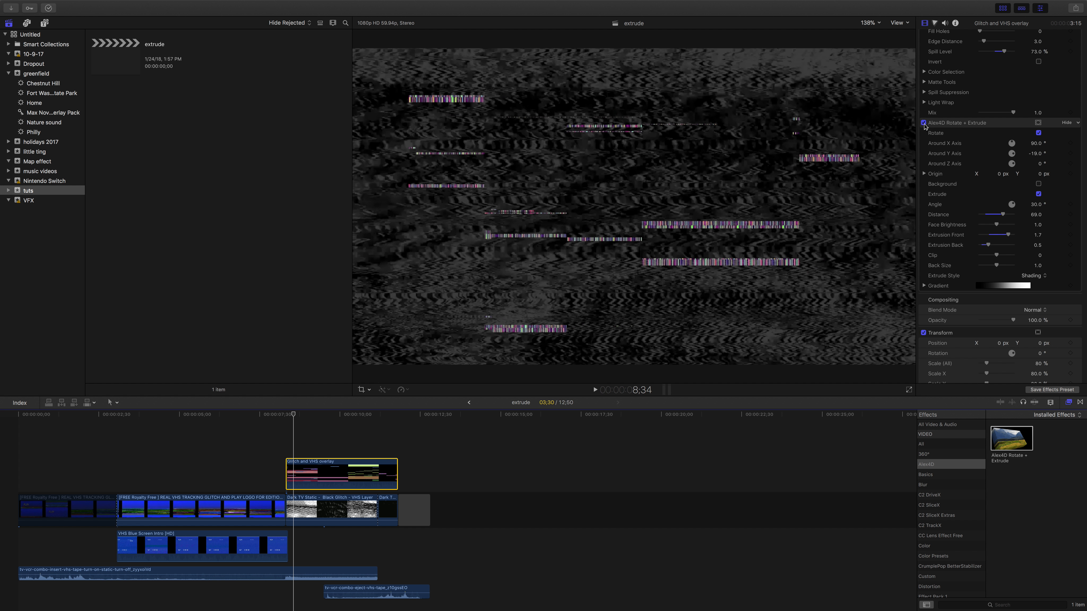
click(923, 123)
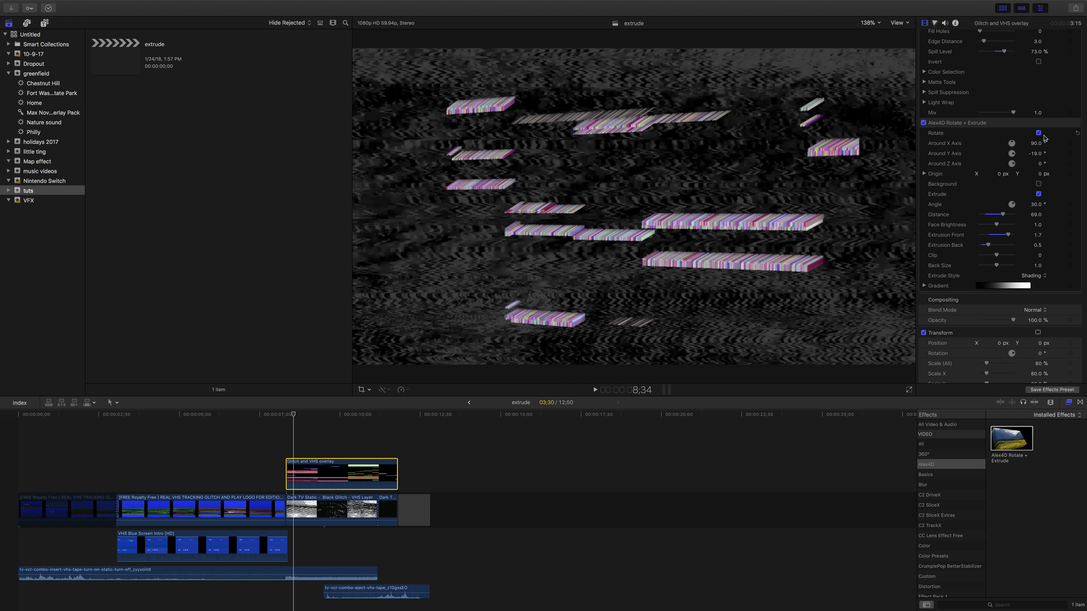
Step: Try different axis rotations for the Glitch and VHS overlay clip and restore its previous rotation
scroll(1044, 137, up, 2)
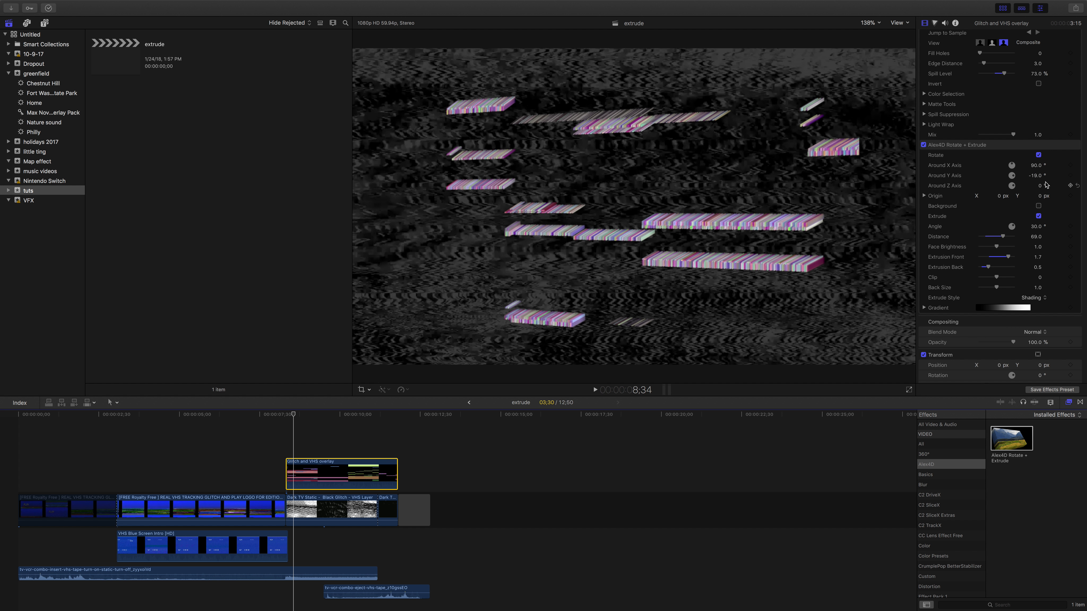
mouse_move(1040, 179)
mouse_down()
mouse_move(1041, 150)
mouse_move(1040, 191)
mouse_up()
key(super+z)
mouse_move(1040, 188)
mouse_down()
mouse_move(1040, 174)
mouse_move(1040, 193)
mouse_up()
drag(1040, 189, 1041, 193)
scroll(1035, 239, down, 2)
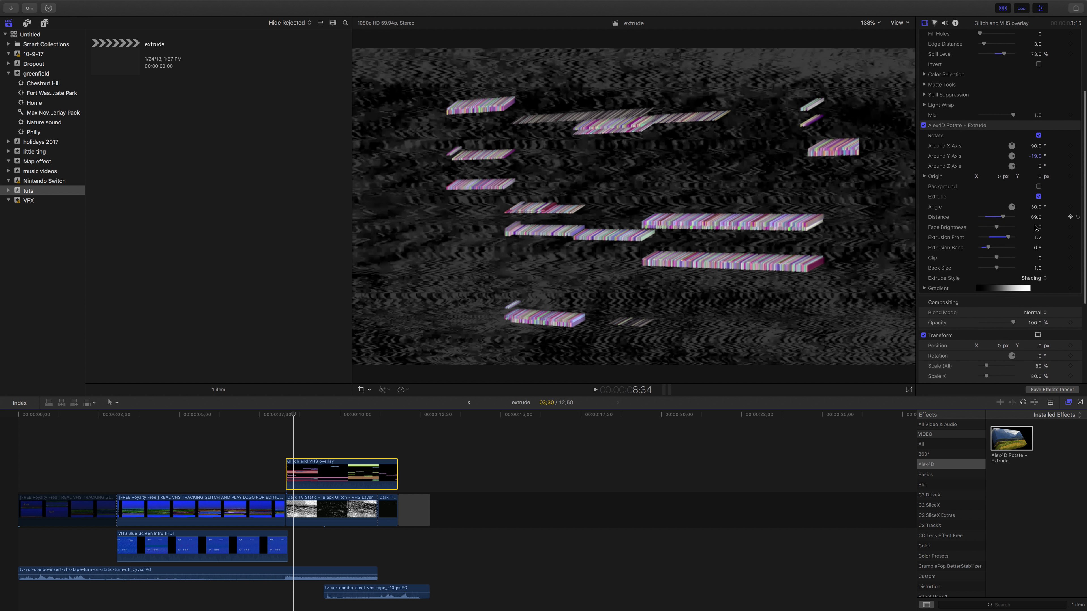
Step: Set the overlay's extrusion Distance to 95 and its Face Brightness to 0
scroll(1036, 213, up, 1)
mouse_move(1037, 218)
mouse_down()
mouse_move(1068, 215)
mouse_move(1036, 215)
mouse_up()
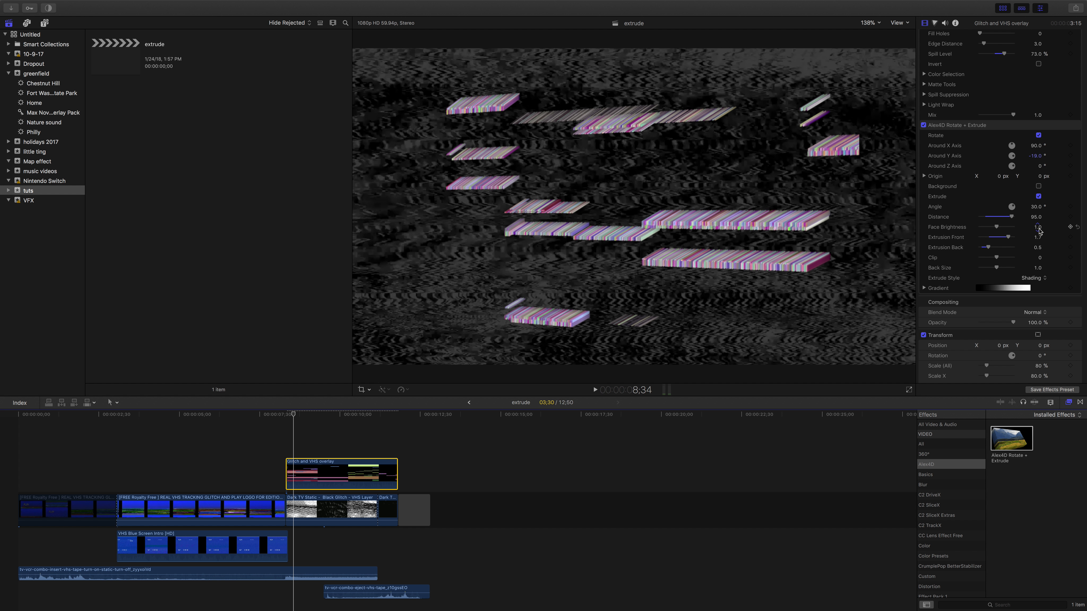
drag(1039, 231, 1037, 227)
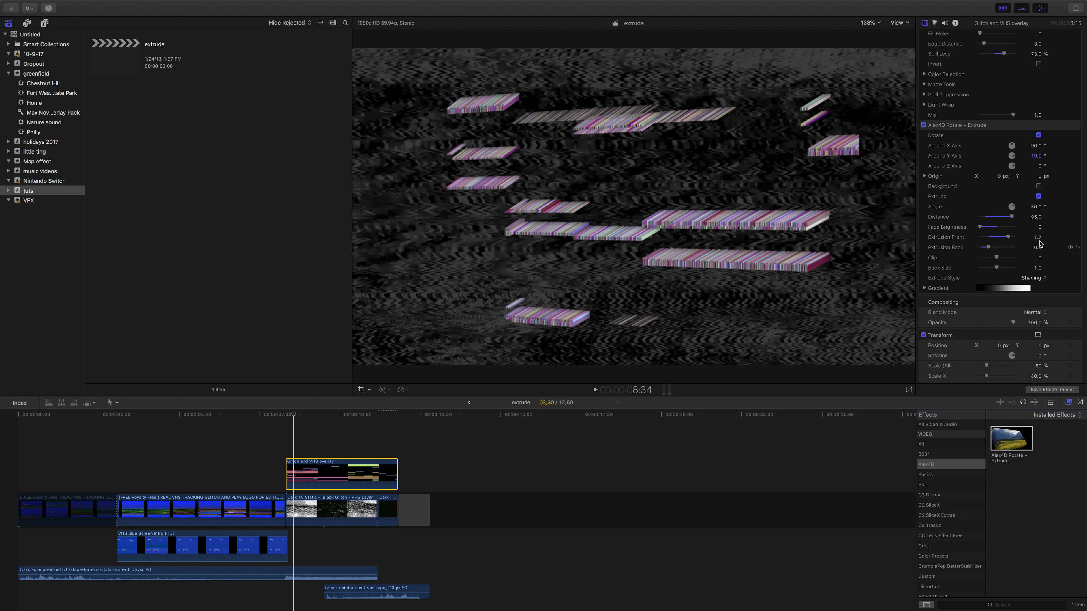
Step: Set the overlay's Extrusion Front to 2.0 and Extrusion Back to 0, keeping the Shading extrude style
drag(1037, 237, 1039, 240)
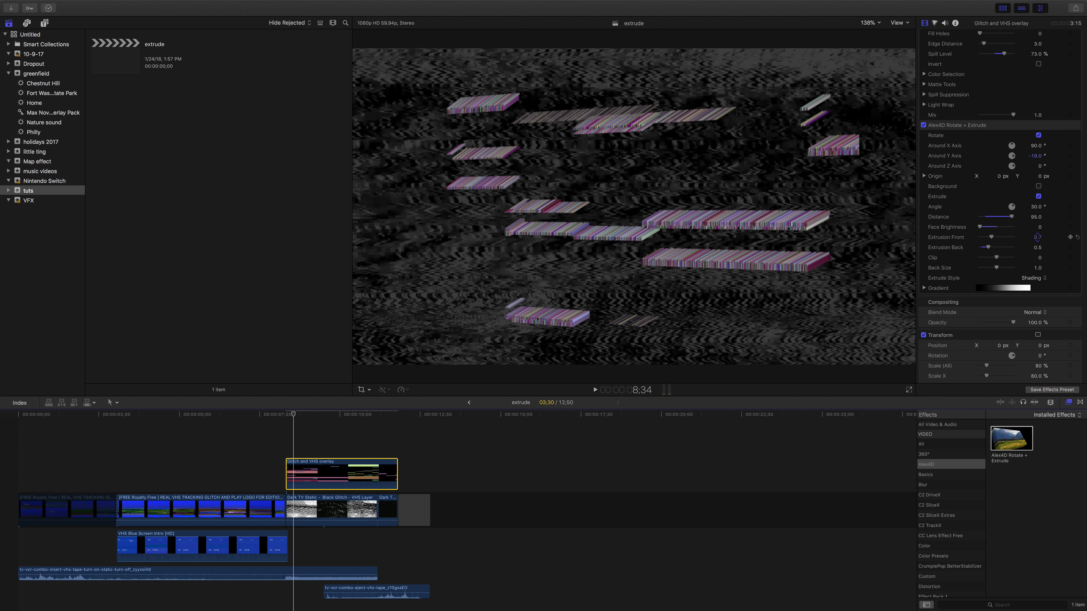
drag(1037, 236, 1037, 237)
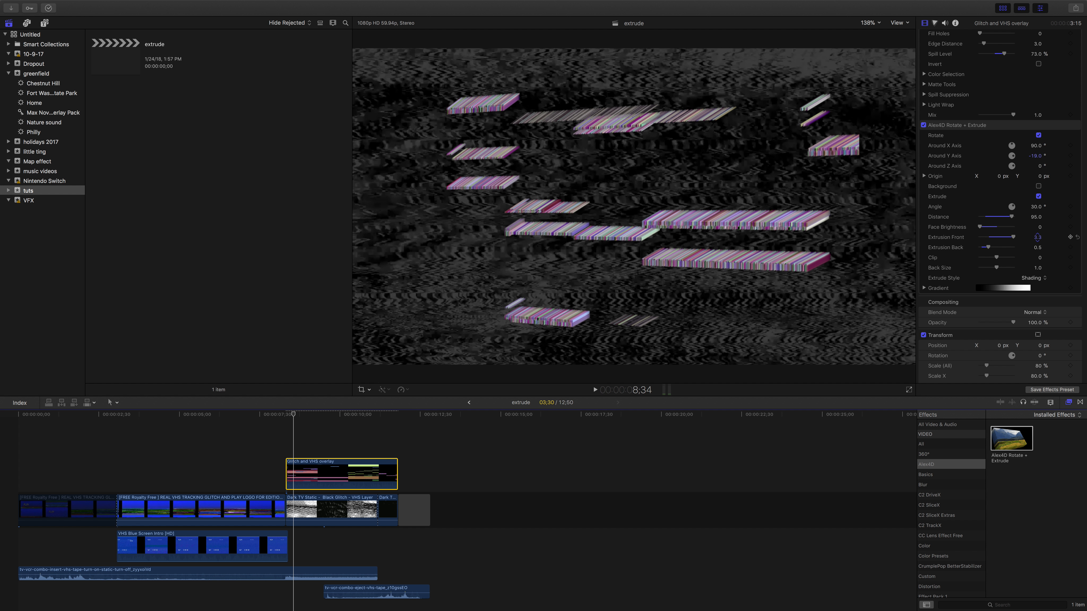
click(1013, 238)
drag(1038, 249, 1038, 247)
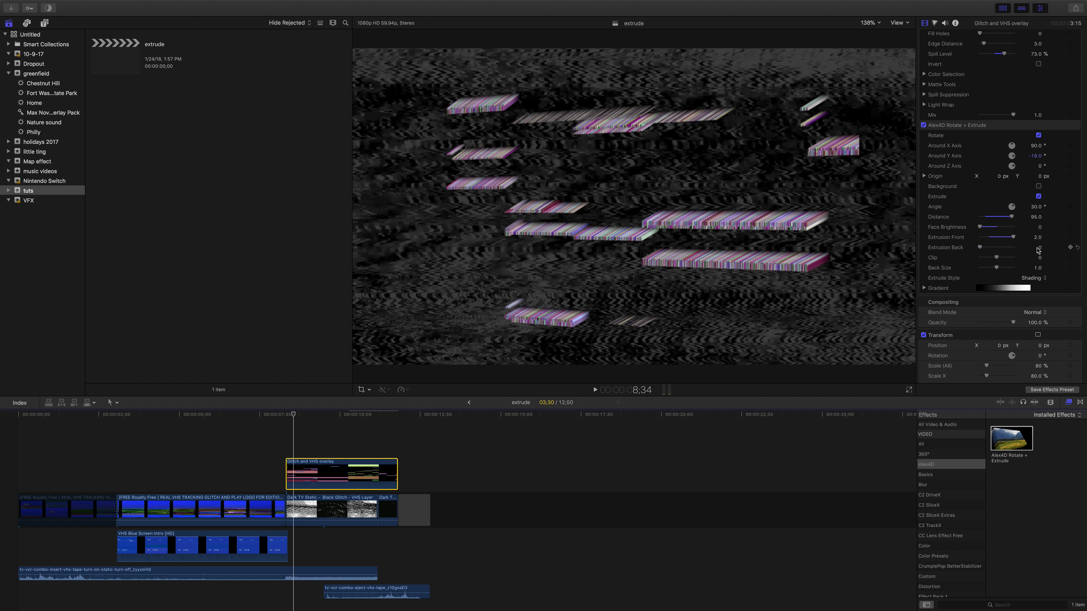
click(1041, 279)
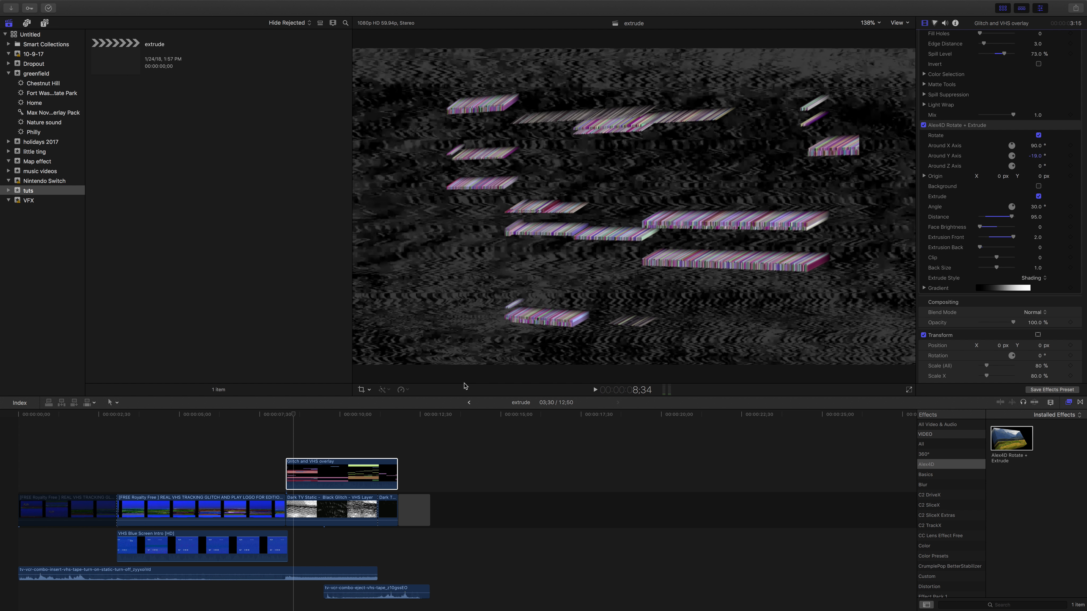
Step: Play back the extruded Glitch and VHS overlay section from 8:34
click(294, 444)
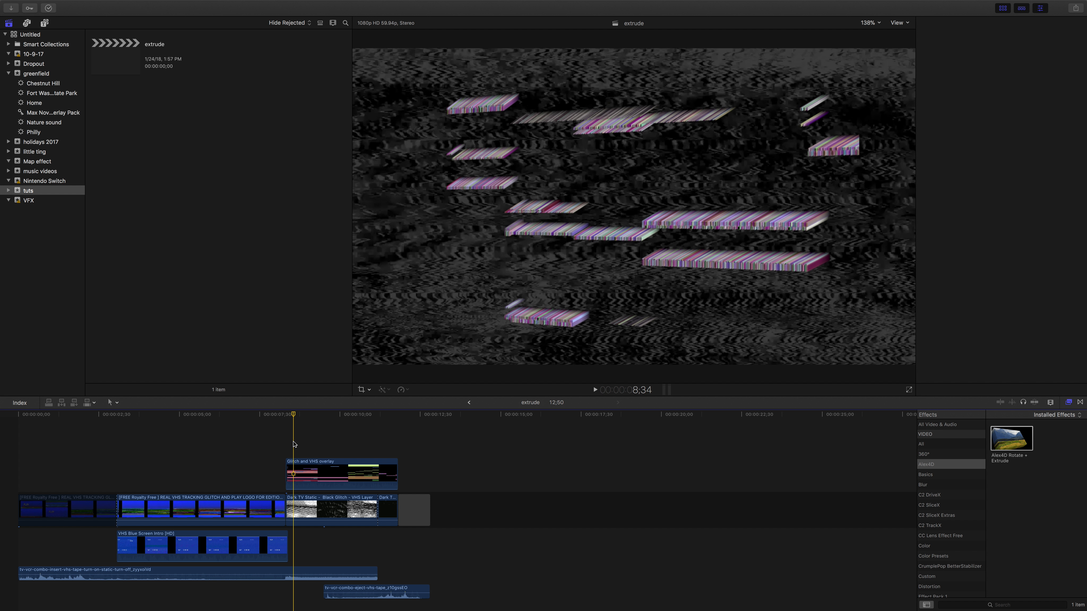
key(space)
key(space)
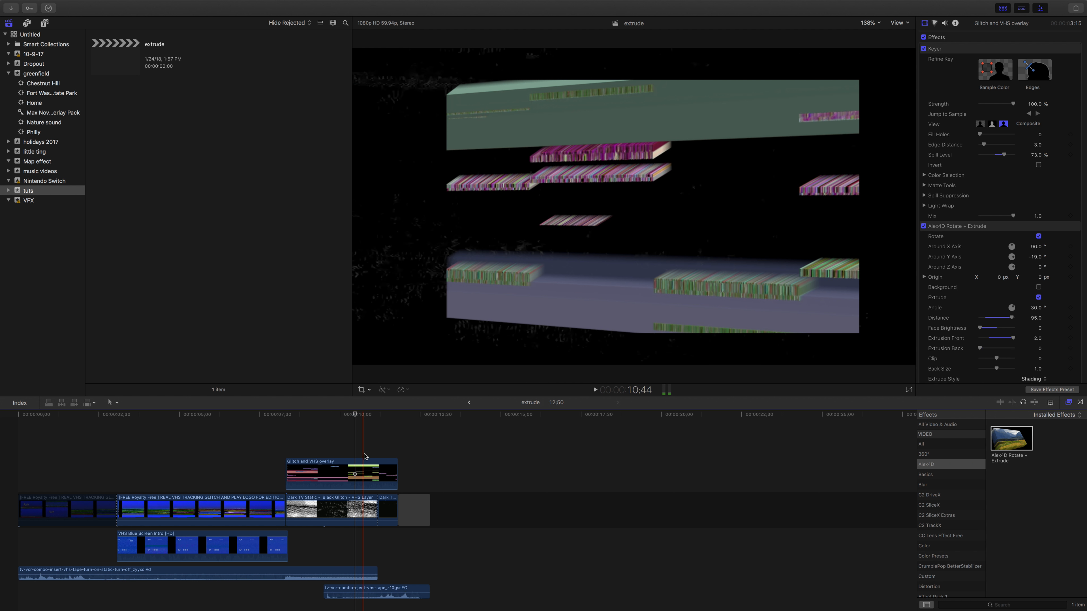
Step: Examine the extruded glitch overlay at several points above the Dark TV Static clips
click(290, 451)
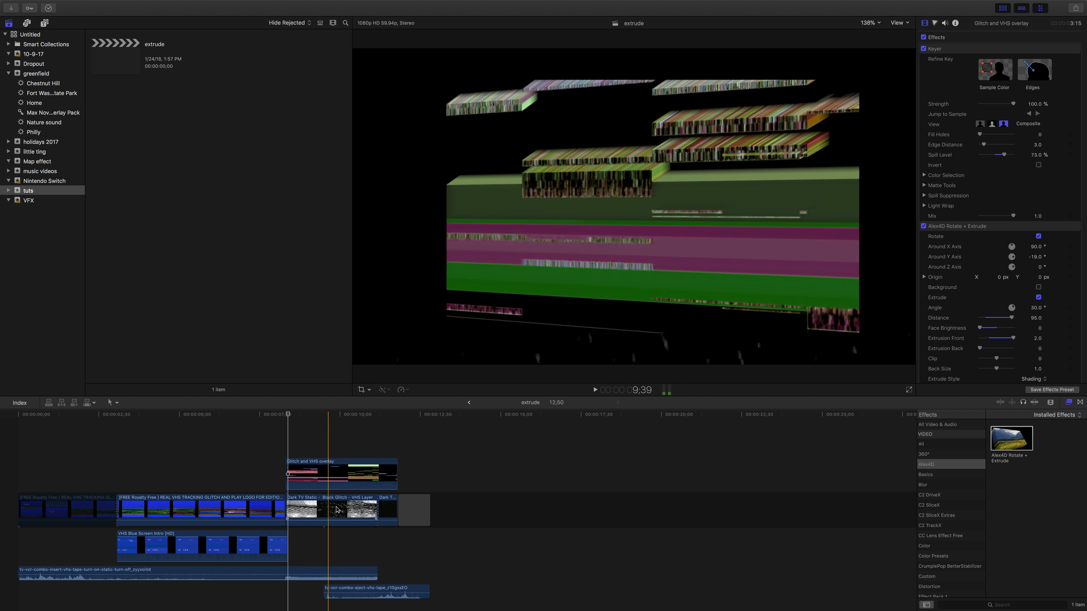
click(340, 436)
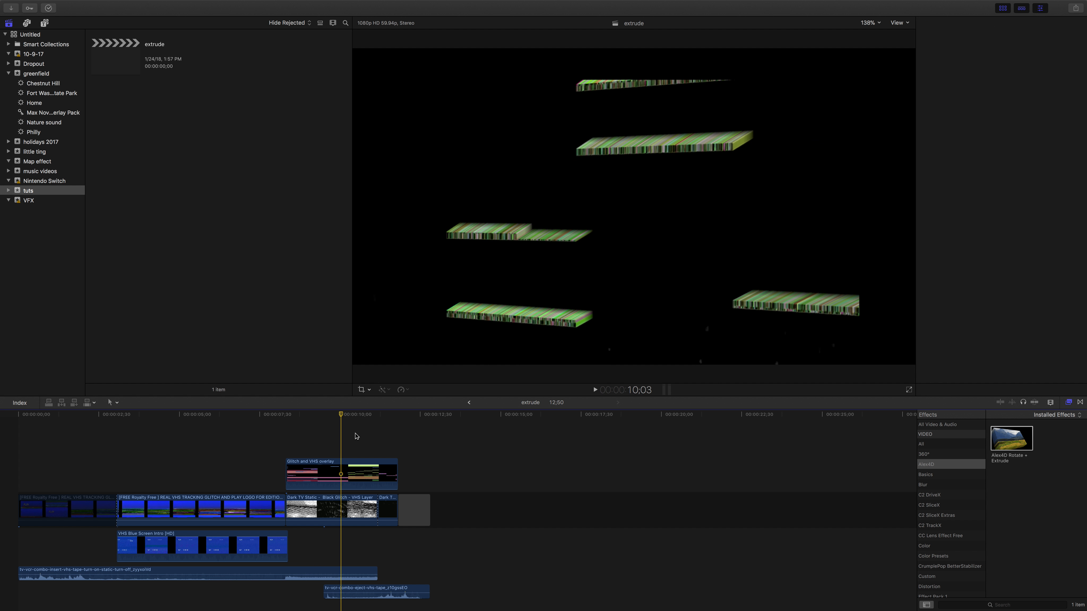
click(355, 438)
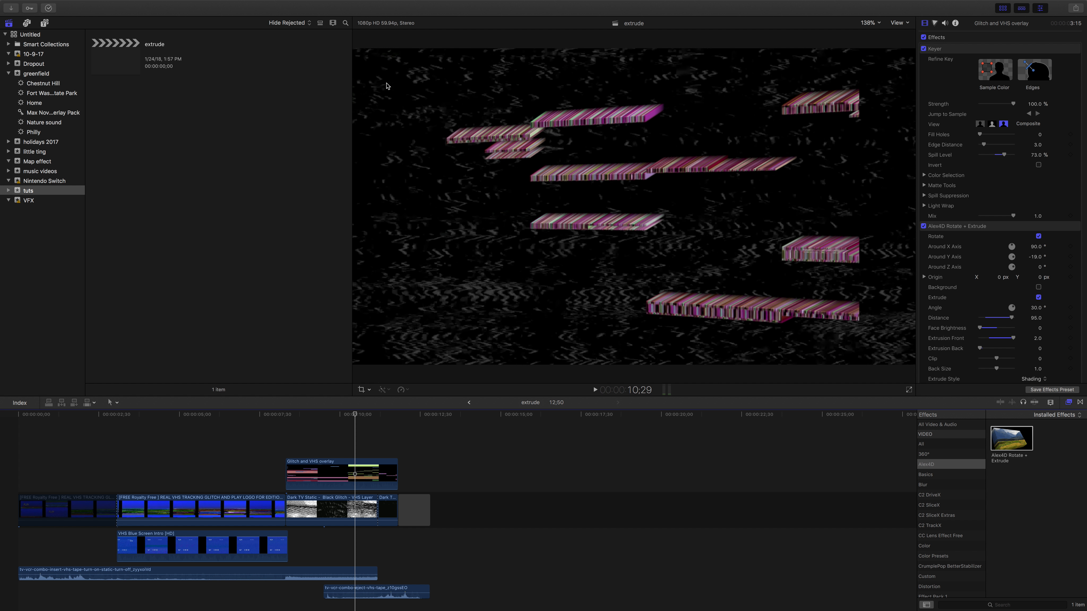
click(378, 446)
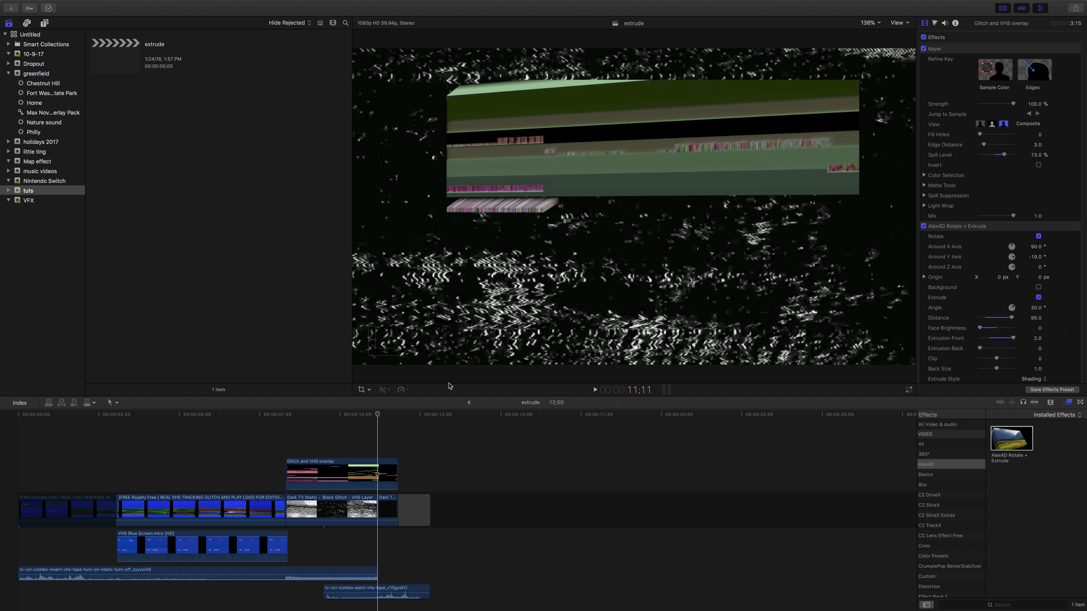
click(351, 452)
click(331, 514)
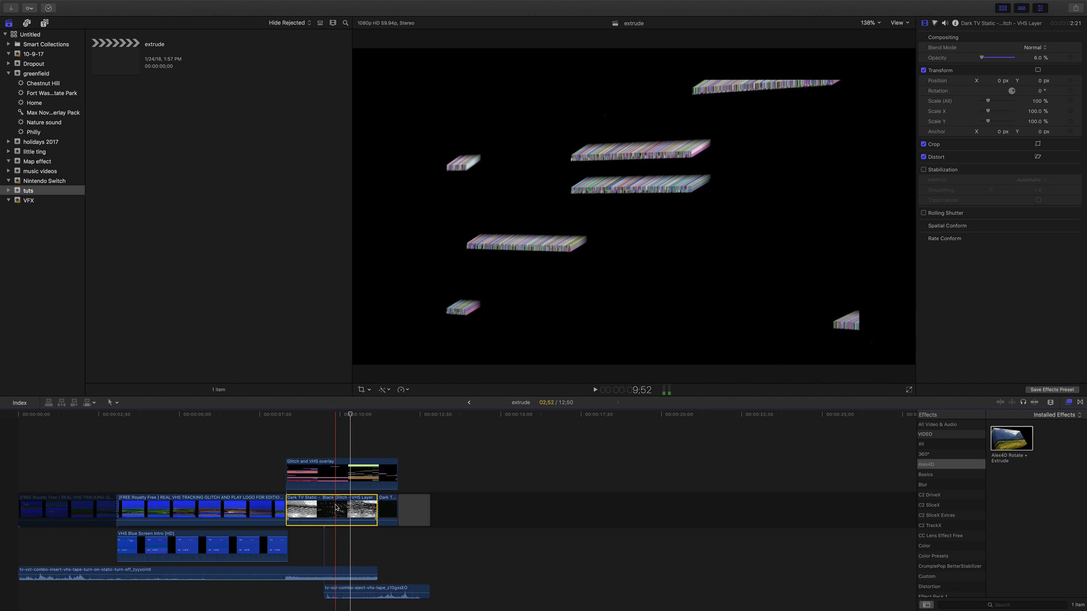
click(289, 438)
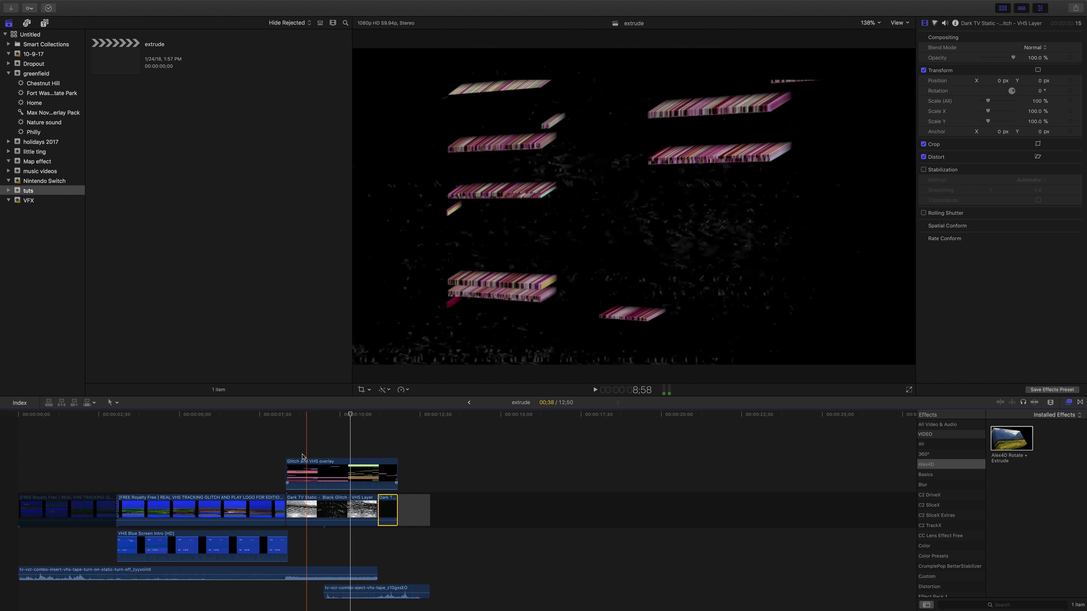
key(cmd+4)
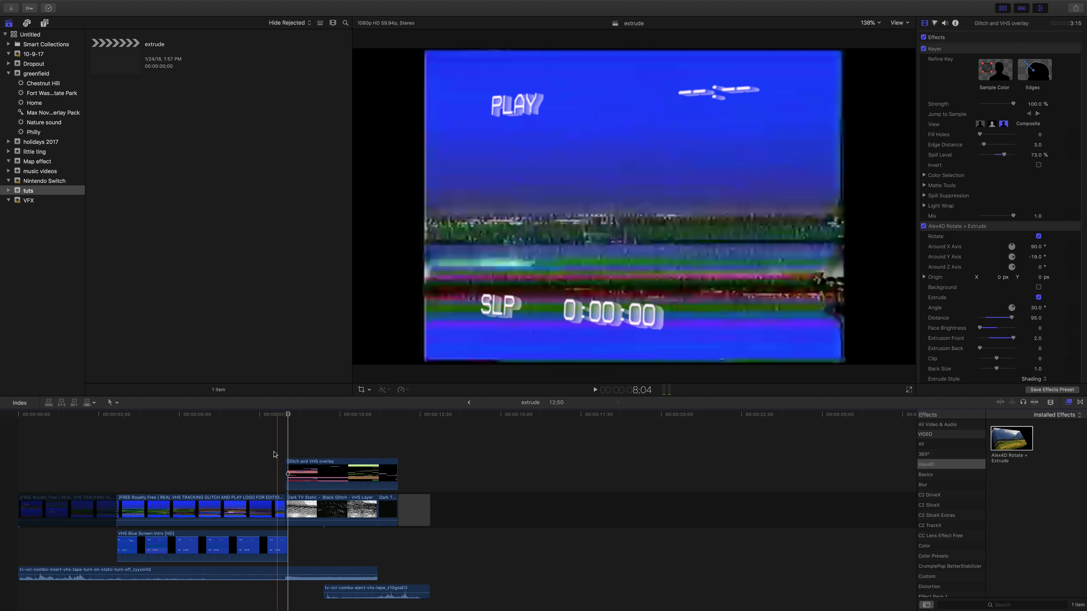
Step: Play the whole timeline from its start with the system volume raised, and return the playhead to the beginning
click(34, 507)
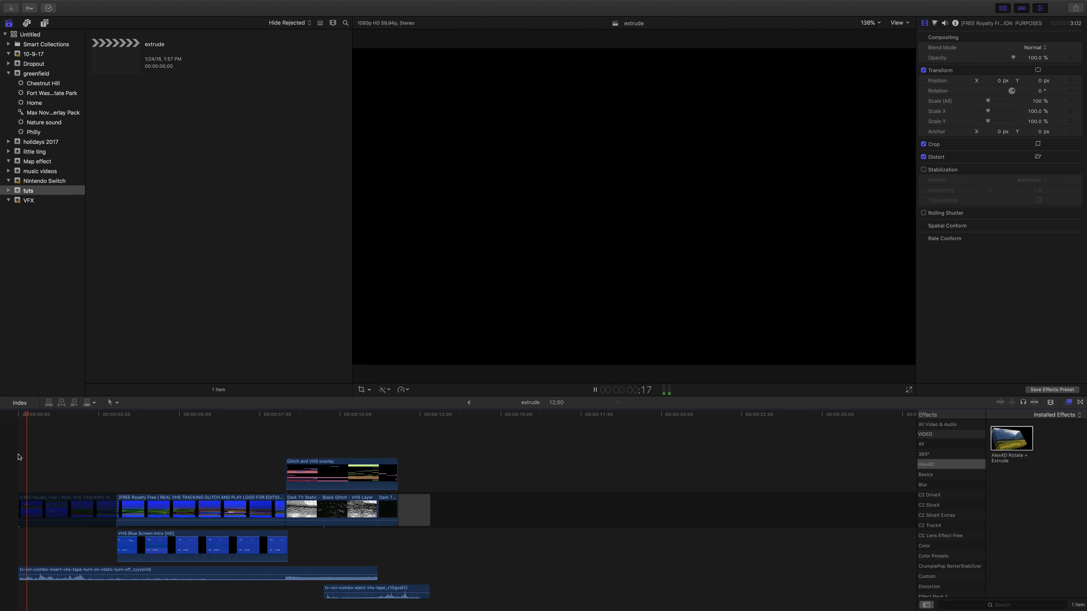
key(XF86AudioRaiseVolume)
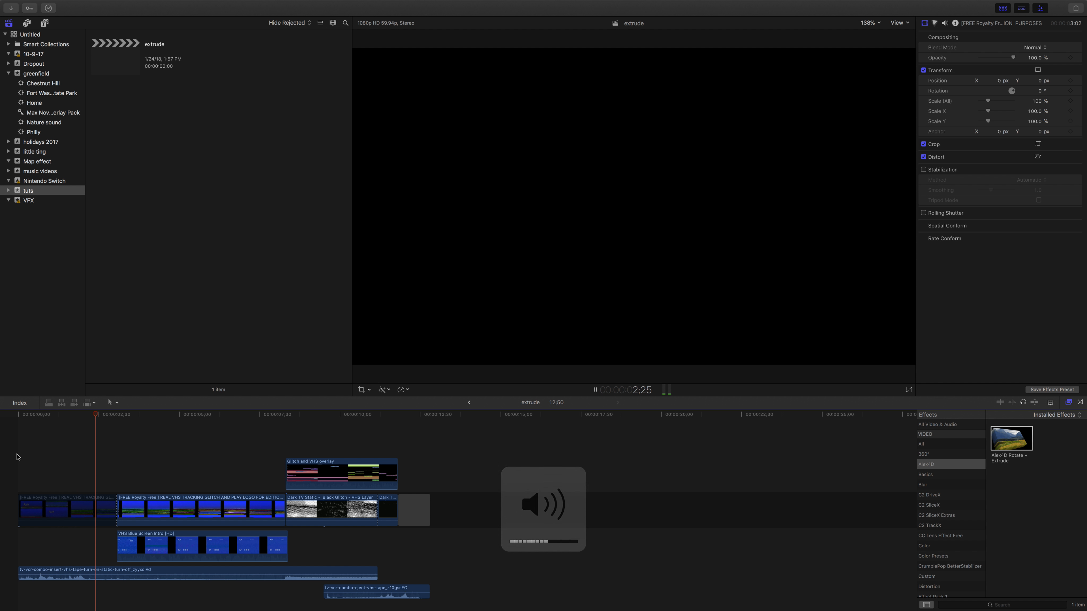
key(XF86AudioRaiseVolume)
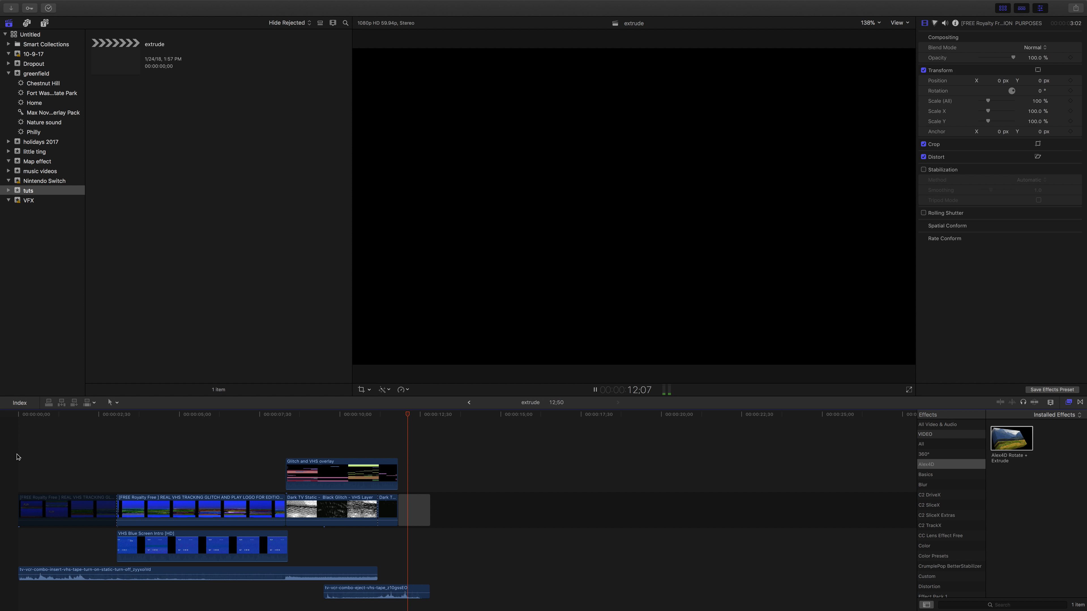
key(Home)
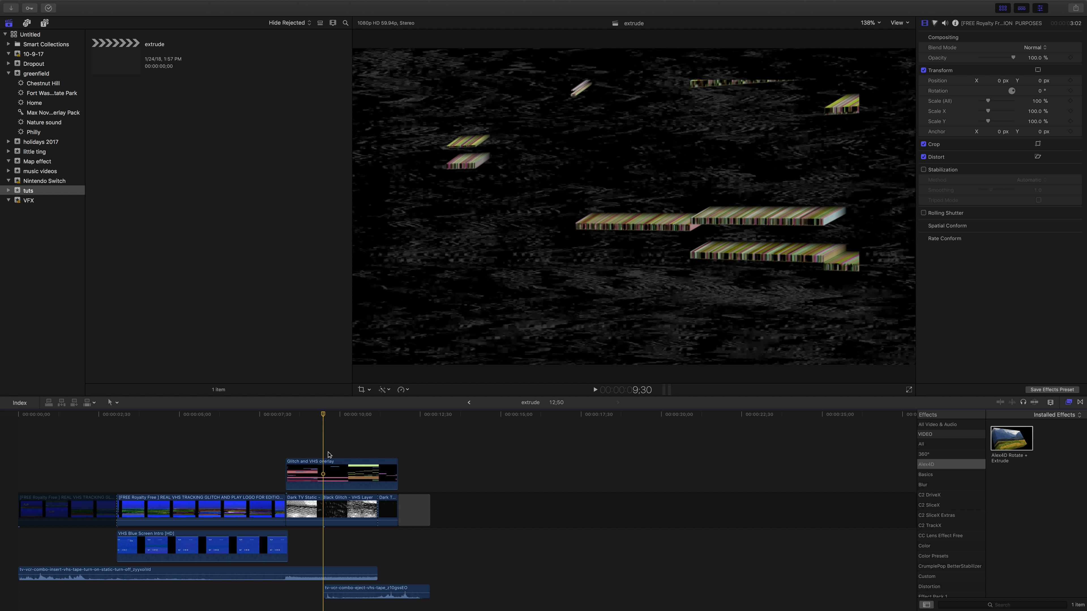
click(325, 471)
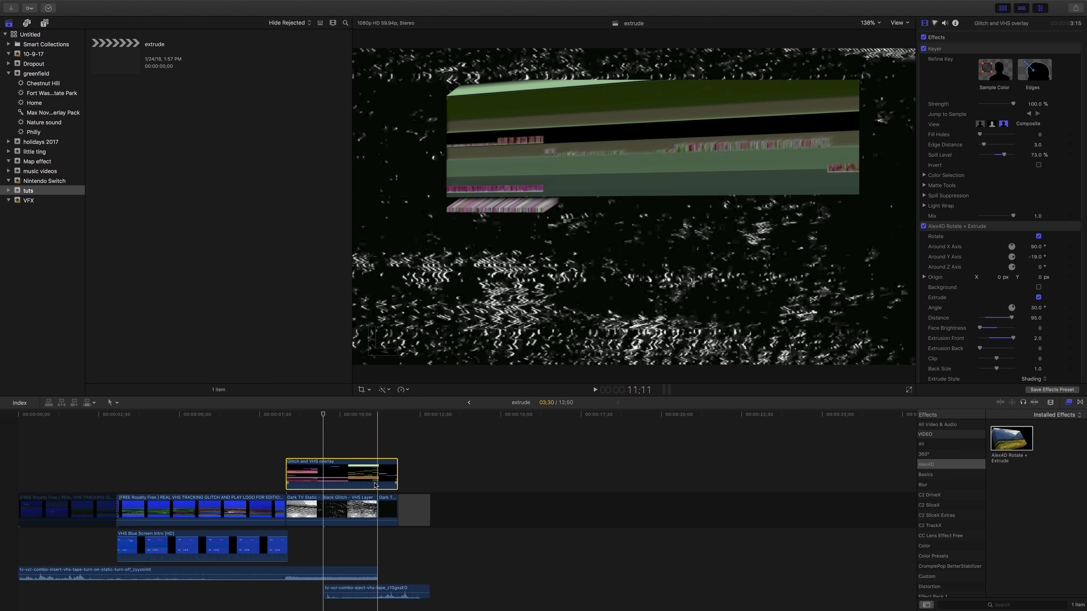
click(5, 473)
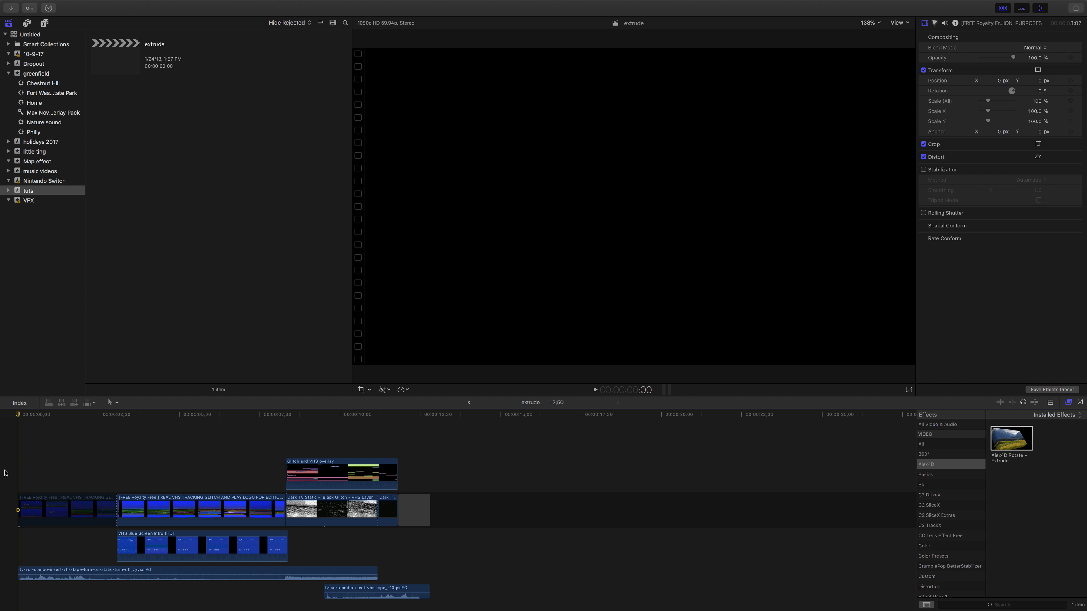